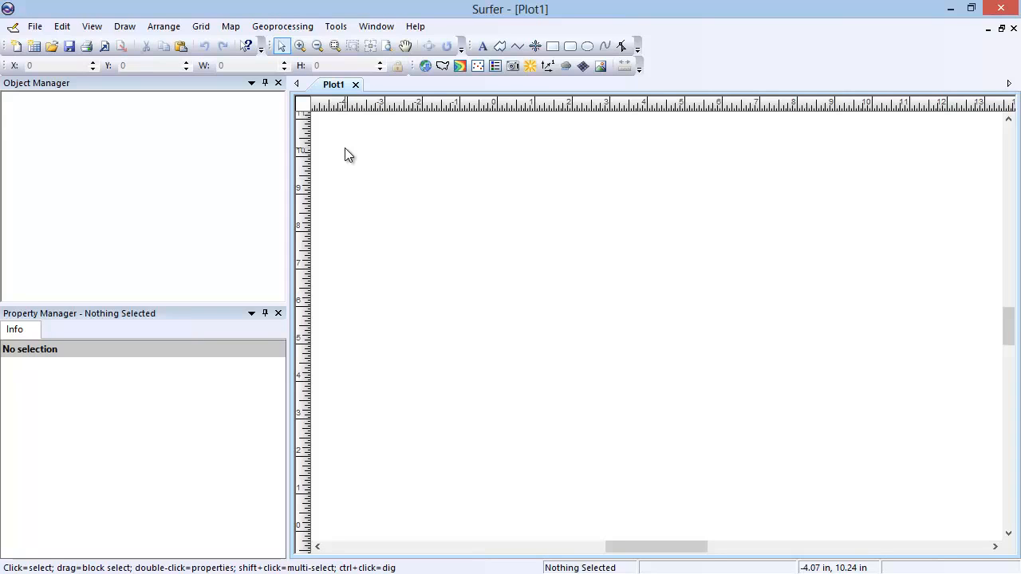
Create a new shaded relief map from the sample grid file Colorado.grd
{"action": "left_click", "coordinate": [241, 30]}
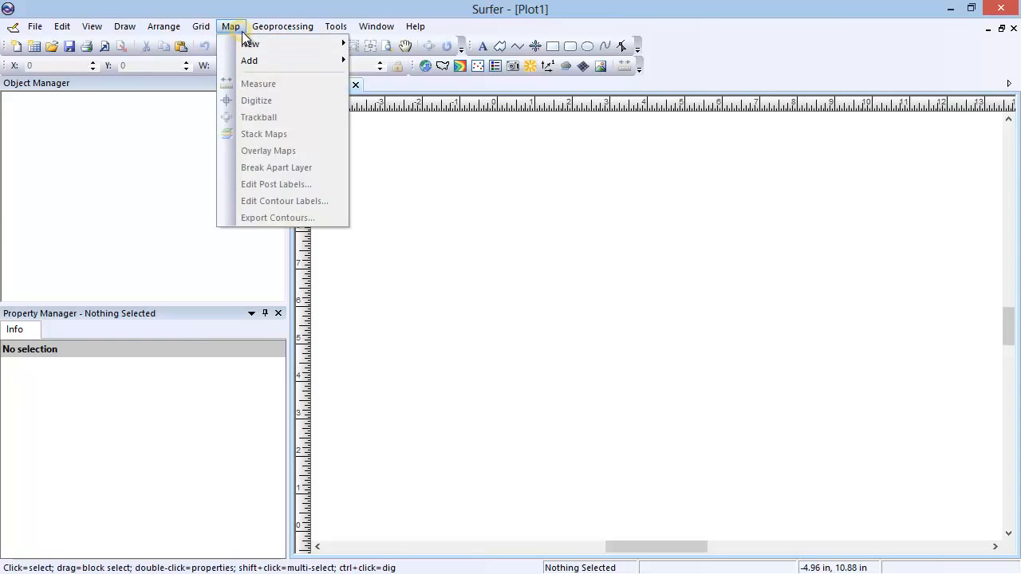
{"action": "mouse_move", "coordinate": [308, 44]}
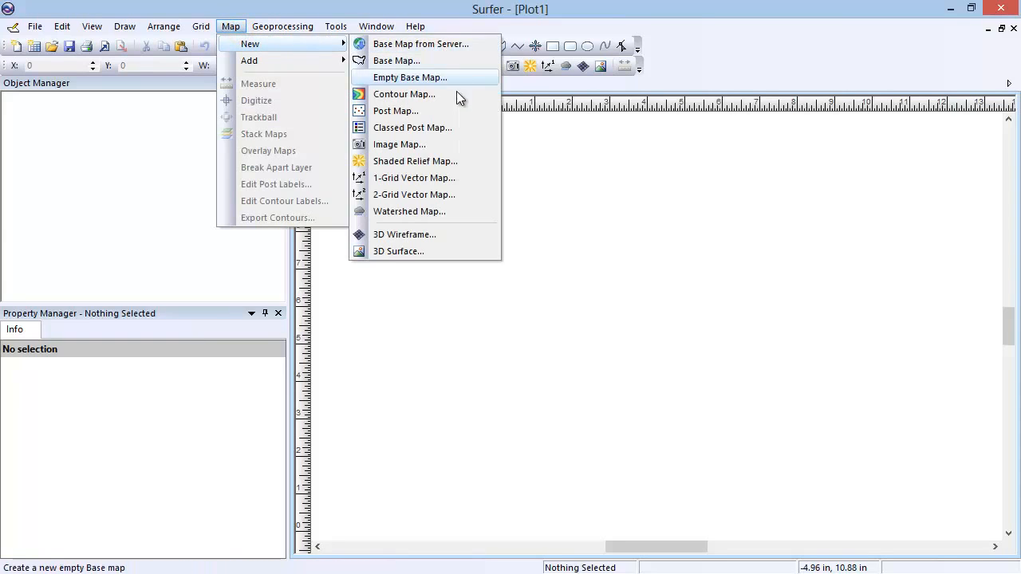
{"action": "left_click", "coordinate": [456, 160]}
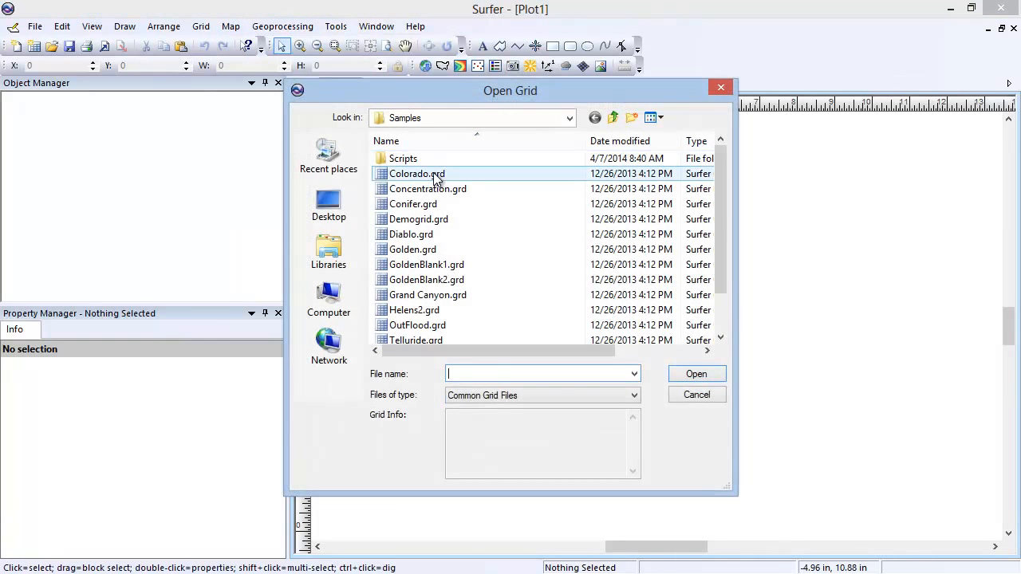
{"action": "left_click", "coordinate": [406, 174]}
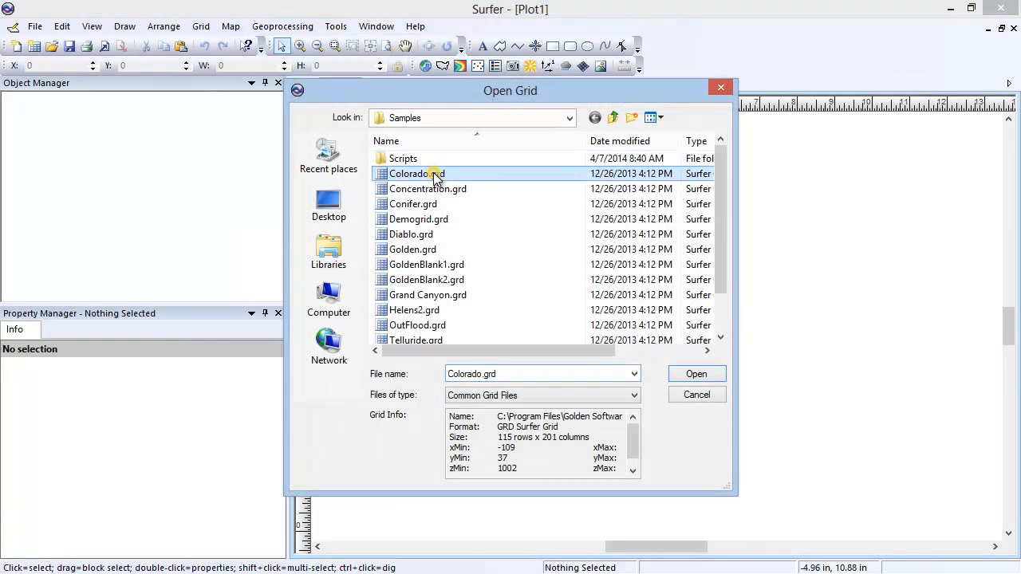
{"action": "left_click", "coordinate": [686, 374]}
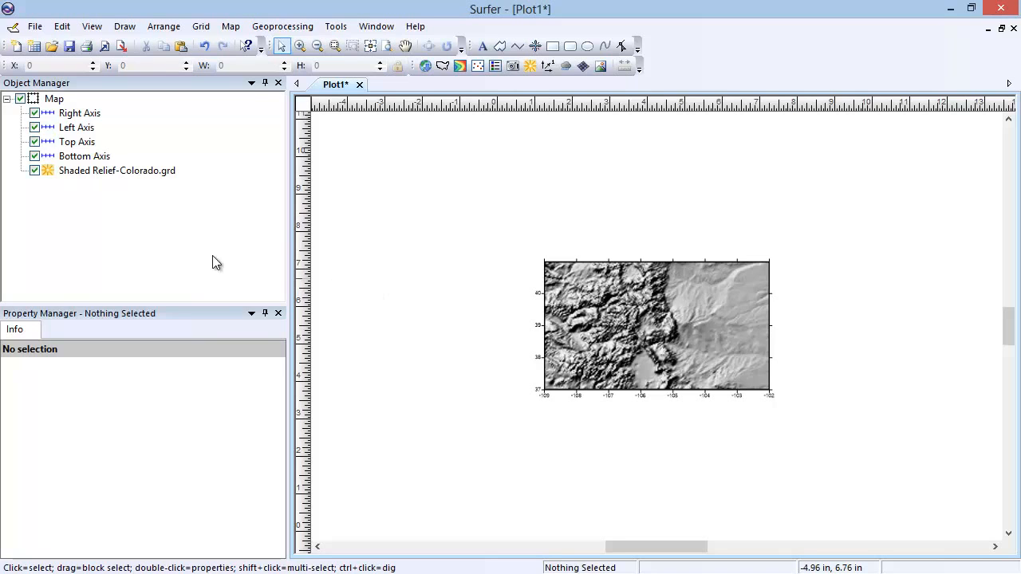
Add a contour layer from Colorado.grd to the shaded relief map
{"action": "left_click", "coordinate": [51, 100]}
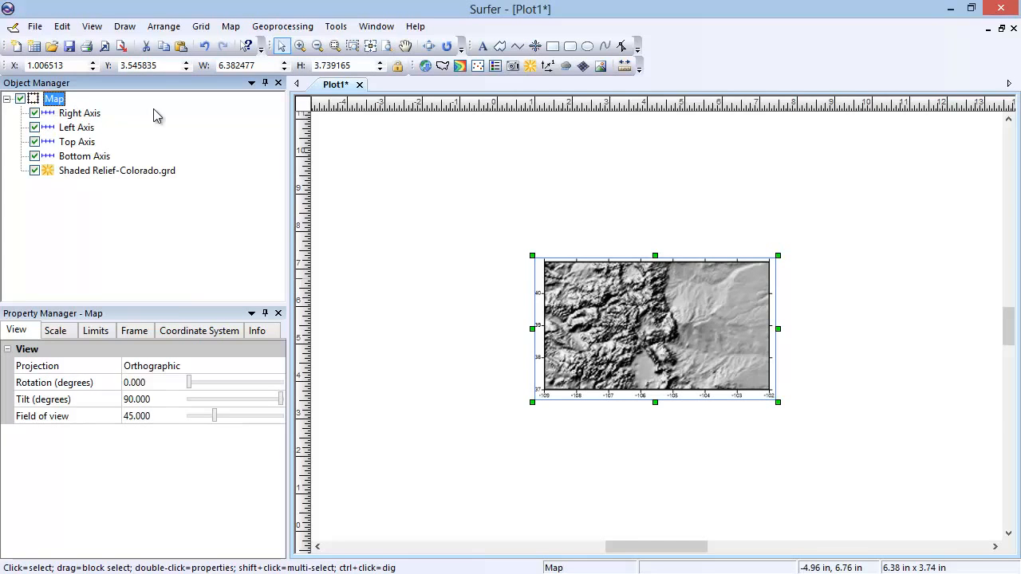
{"action": "left_click", "coordinate": [231, 26]}
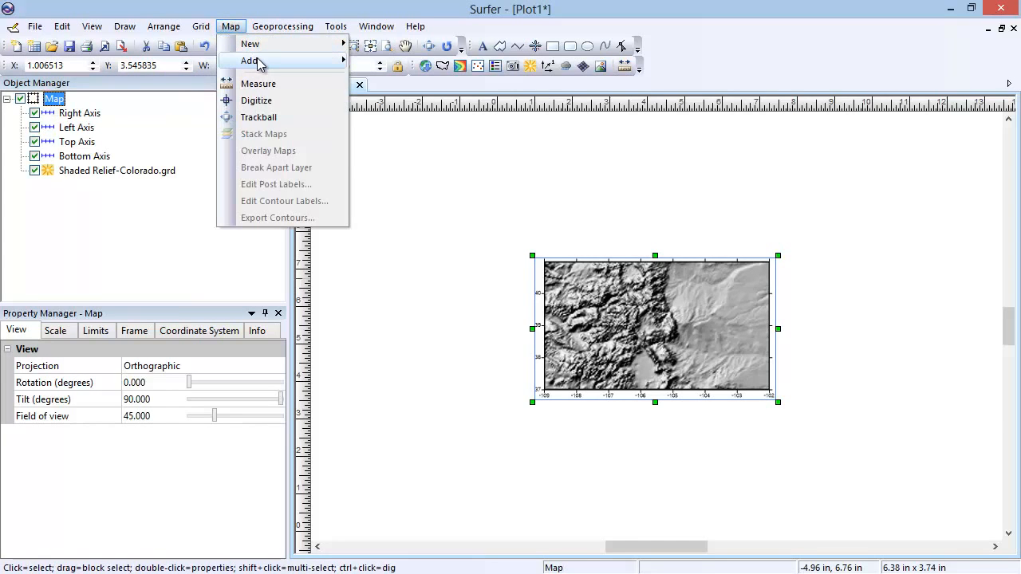
{"action": "mouse_move", "coordinate": [261, 64]}
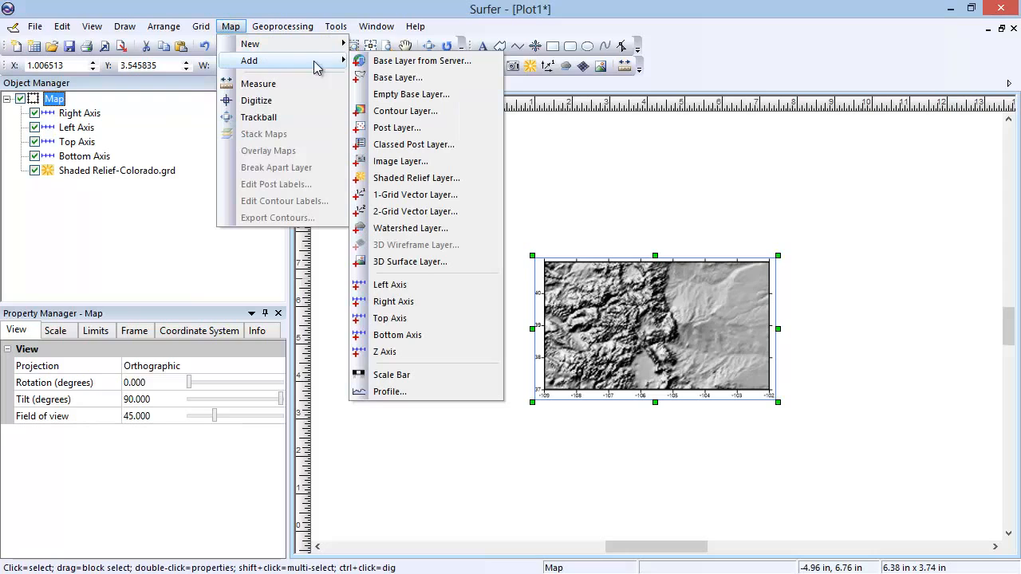
{"action": "left_click", "coordinate": [444, 112]}
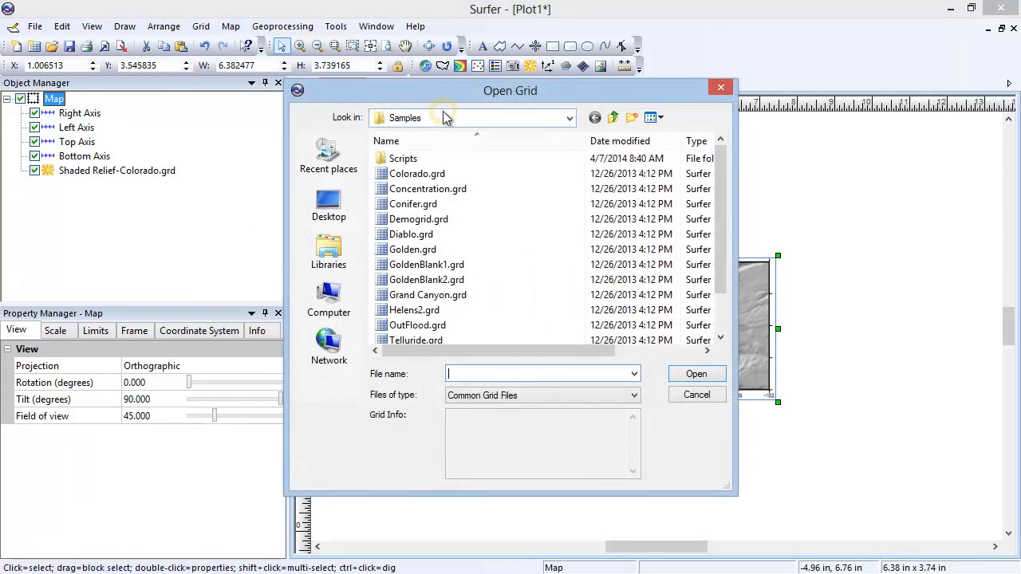
{"action": "left_click", "coordinate": [435, 173]}
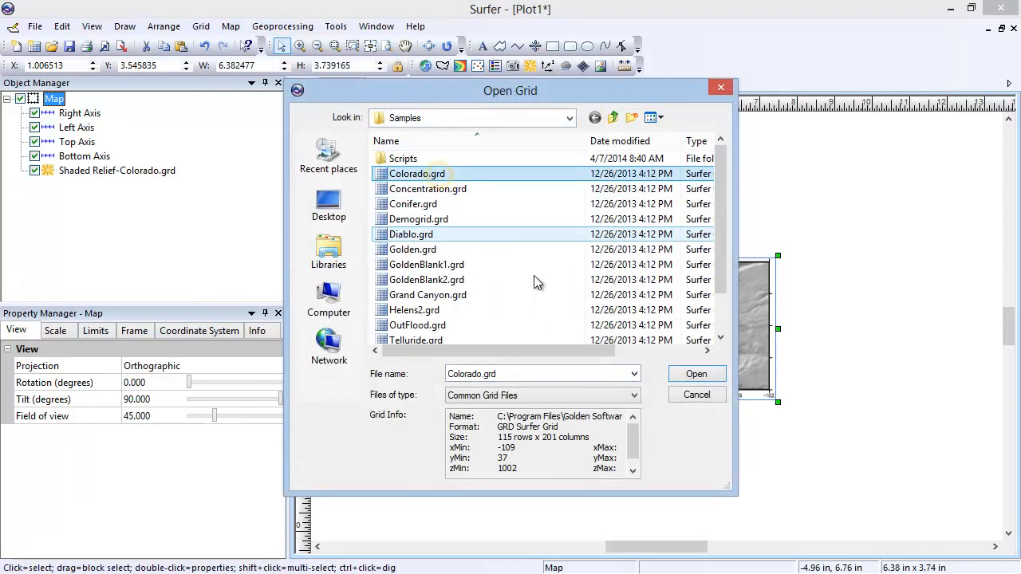
{"action": "left_click", "coordinate": [676, 382]}
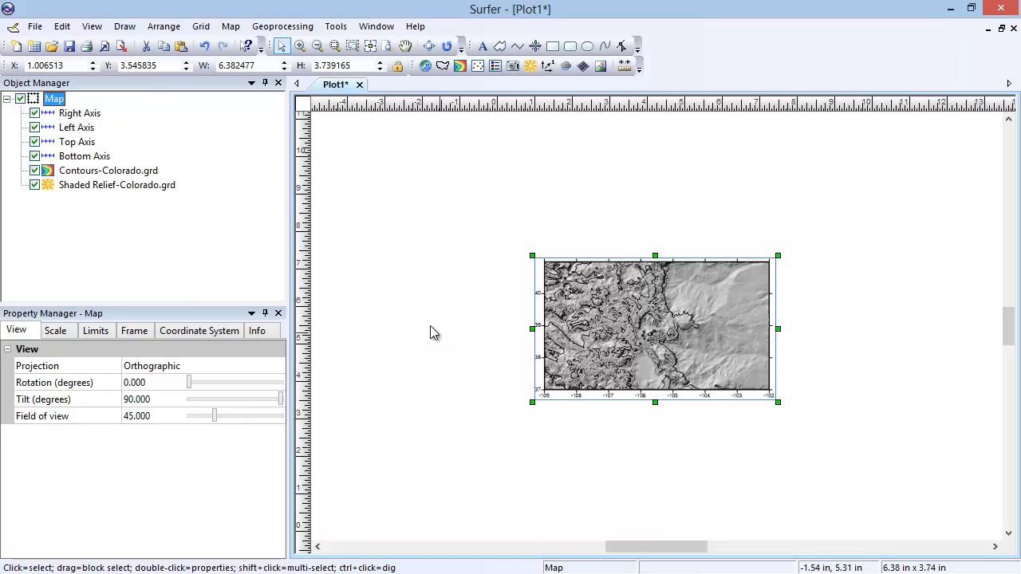
Create a separate 1-grid vector map from Colorado.grd and move it directly above the existing map on the page
{"action": "left_click", "coordinate": [230, 27]}
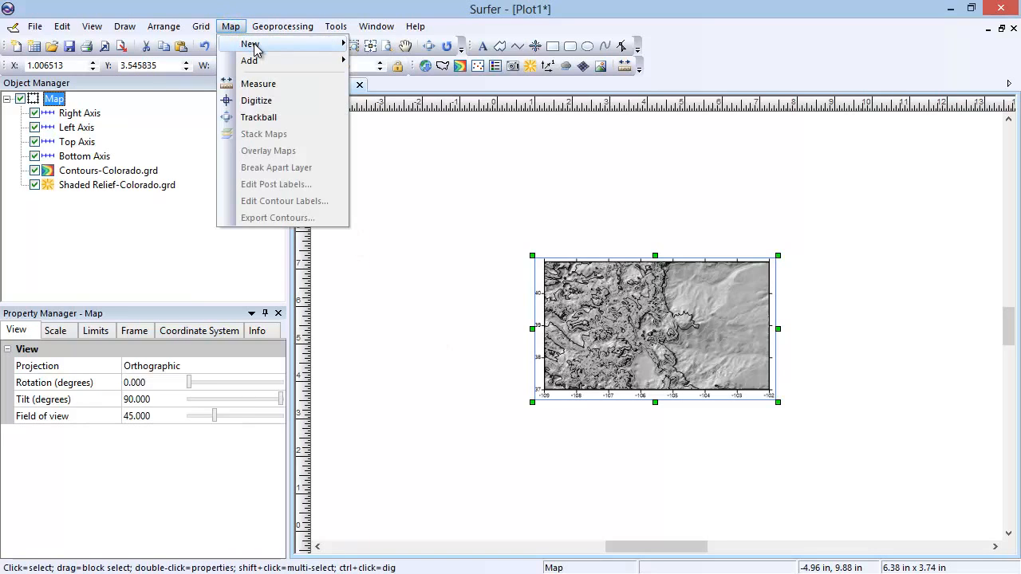
{"action": "mouse_move", "coordinate": [254, 49]}
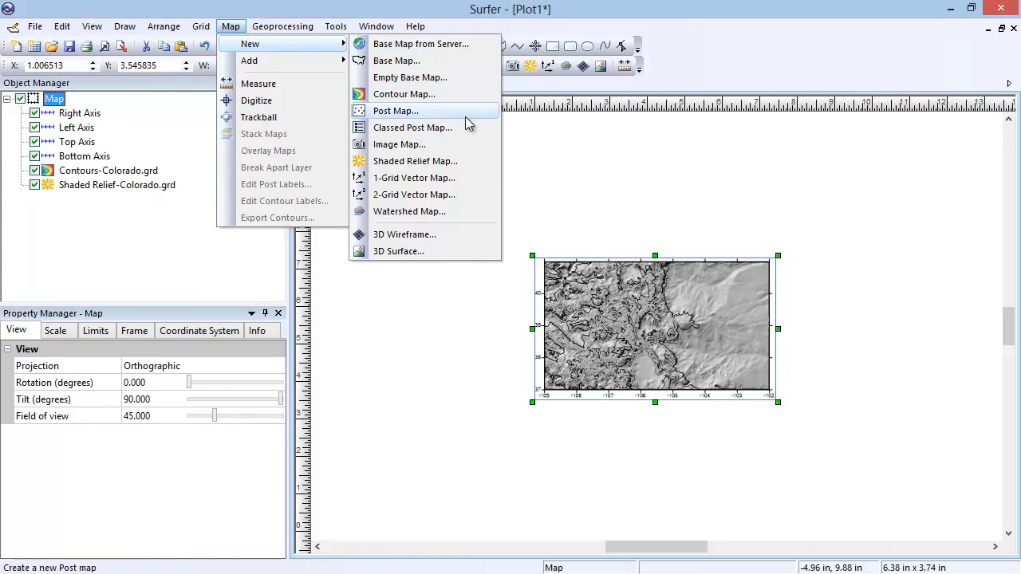
{"action": "left_click", "coordinate": [472, 184]}
{"action": "left_click", "coordinate": [453, 174]}
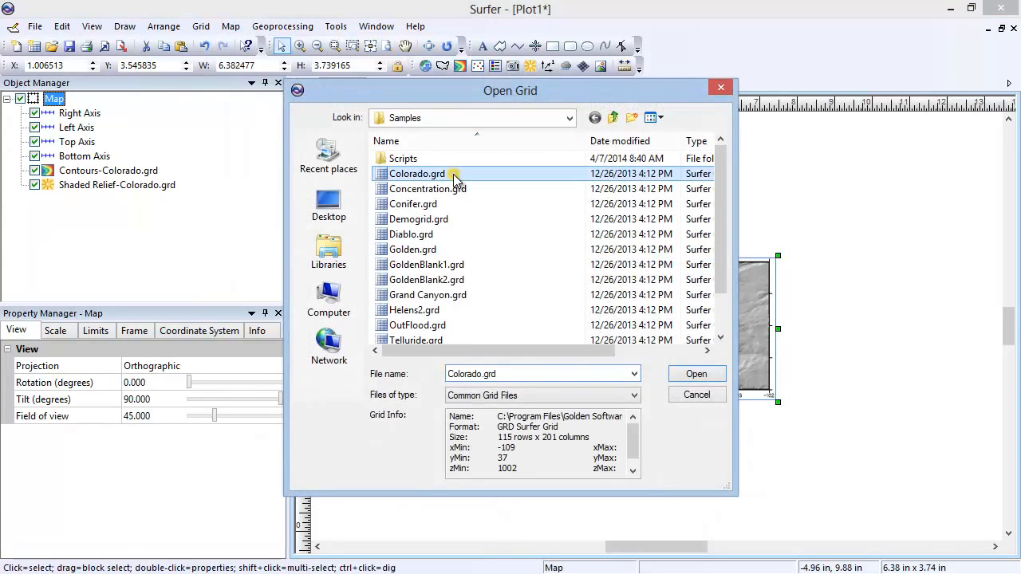
{"action": "left_click", "coordinate": [694, 374]}
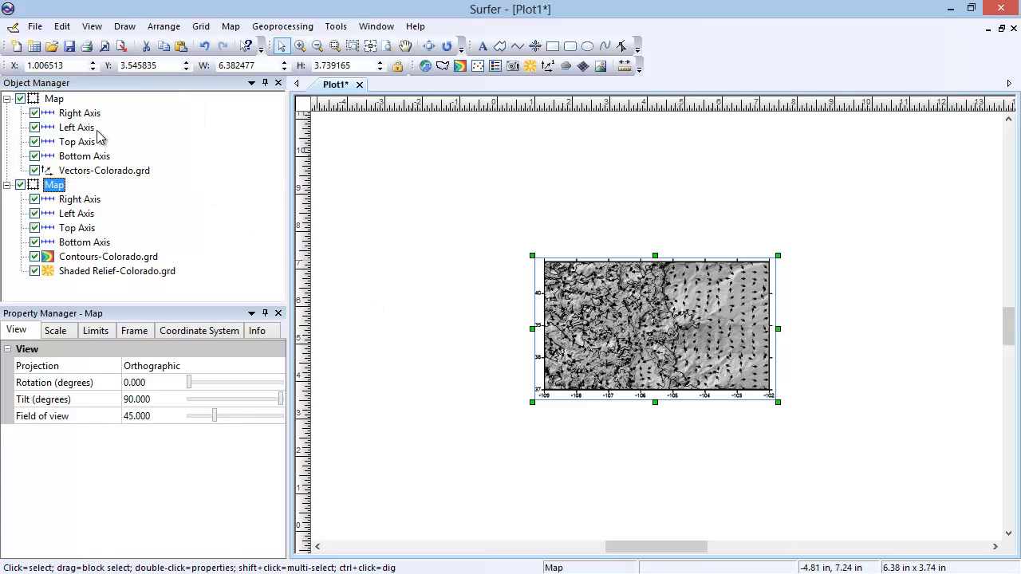
{"action": "left_click", "coordinate": [55, 102]}
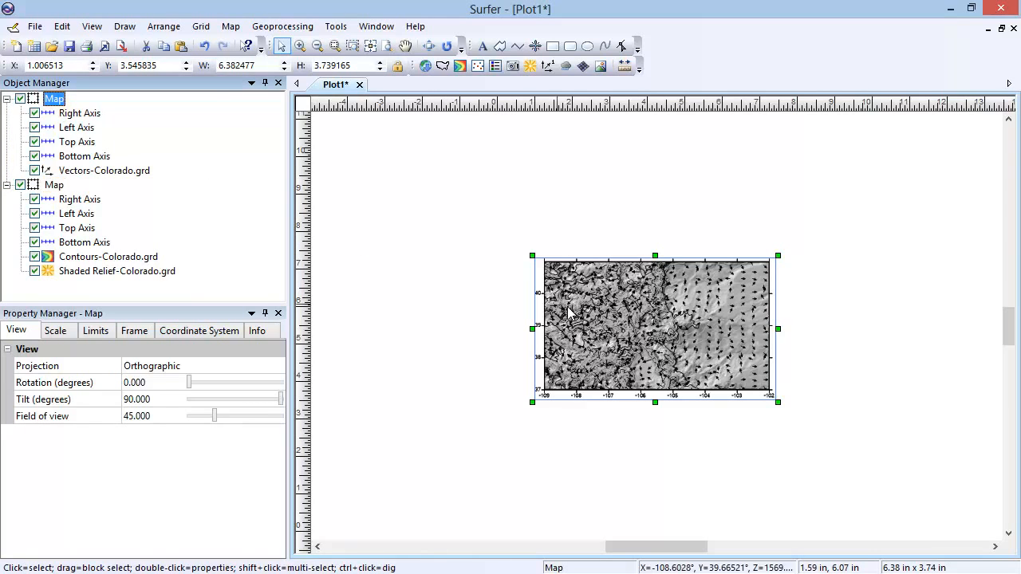
{"action": "left_click_drag", "start_coordinate": [642, 337], "coordinate": [644, 202]}
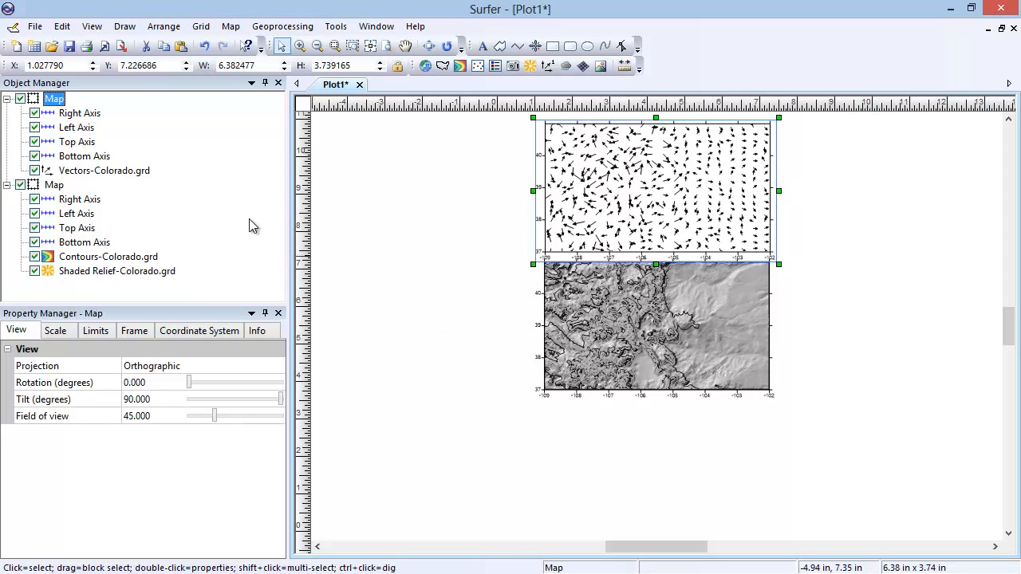
Move the Vectors-Colorado.grd layer into the contour and shaded relief map, and undo the order change
{"action": "left_click", "coordinate": [152, 175]}
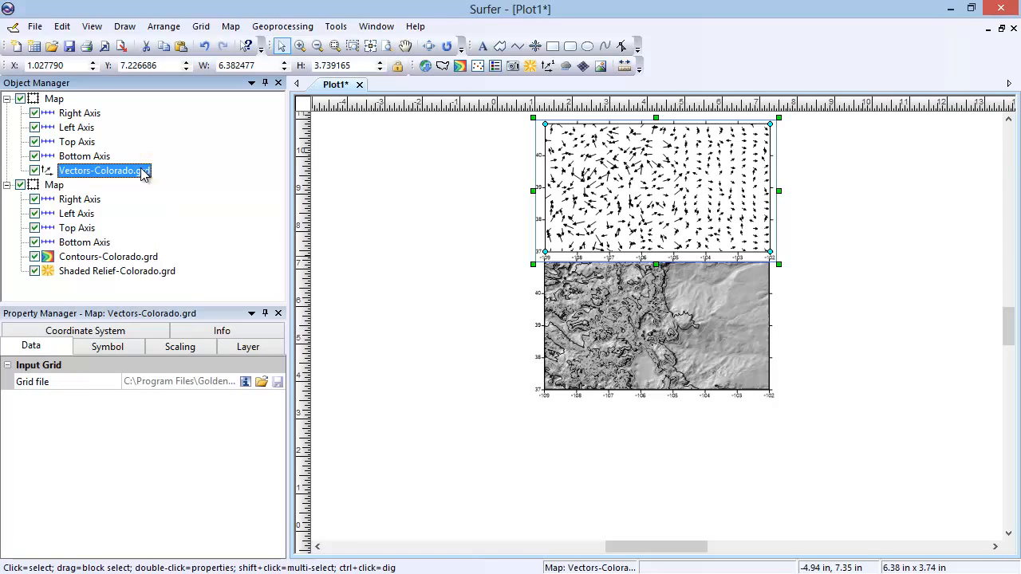
{"action": "left_click_drag", "start_coordinate": [133, 174], "coordinate": [129, 250]}
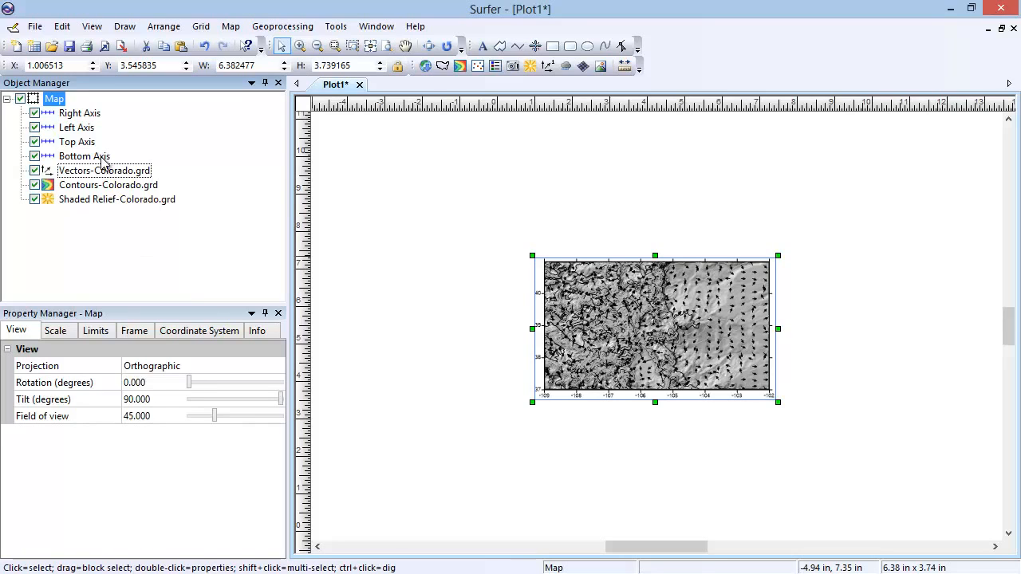
{"action": "left_click", "coordinate": [62, 26]}
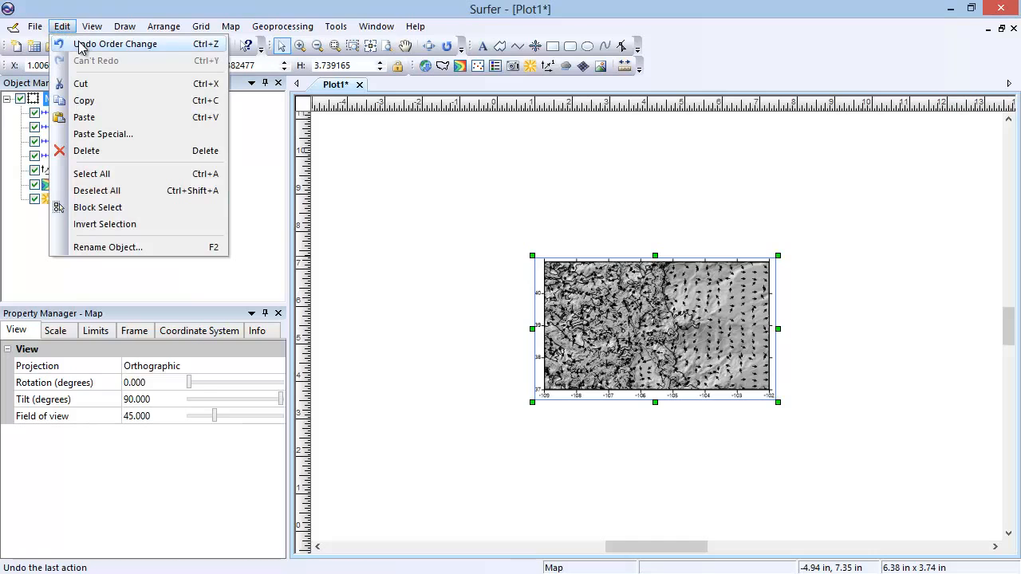
{"action": "left_click", "coordinate": [85, 44]}
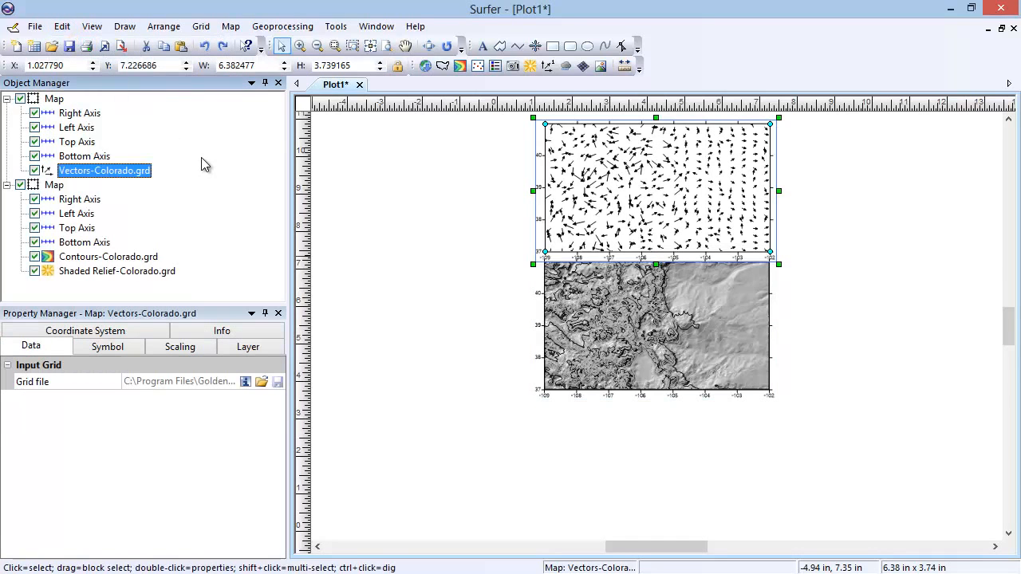
Overlay the vector map and the contour and shaded relief map into a single map
{"action": "left_click", "coordinate": [54, 99]}
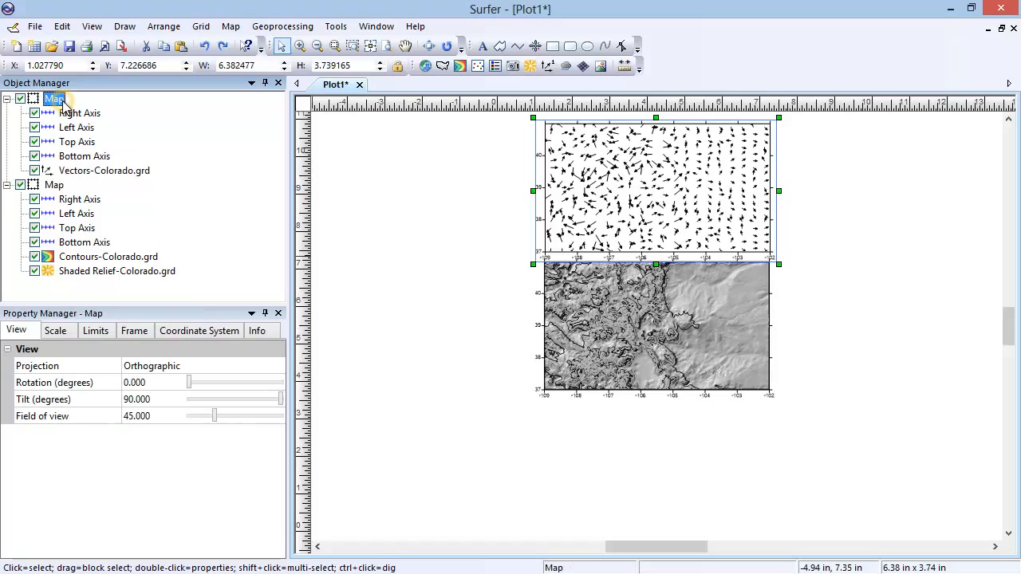
{"action": "left_click", "coordinate": [63, 186], "text": "shift"}
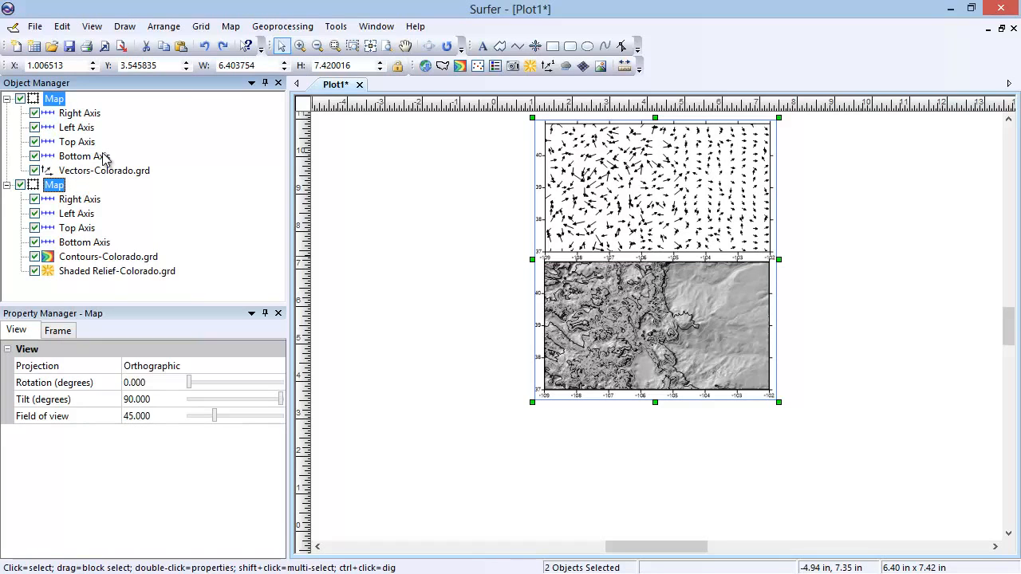
{"action": "left_click", "coordinate": [230, 27]}
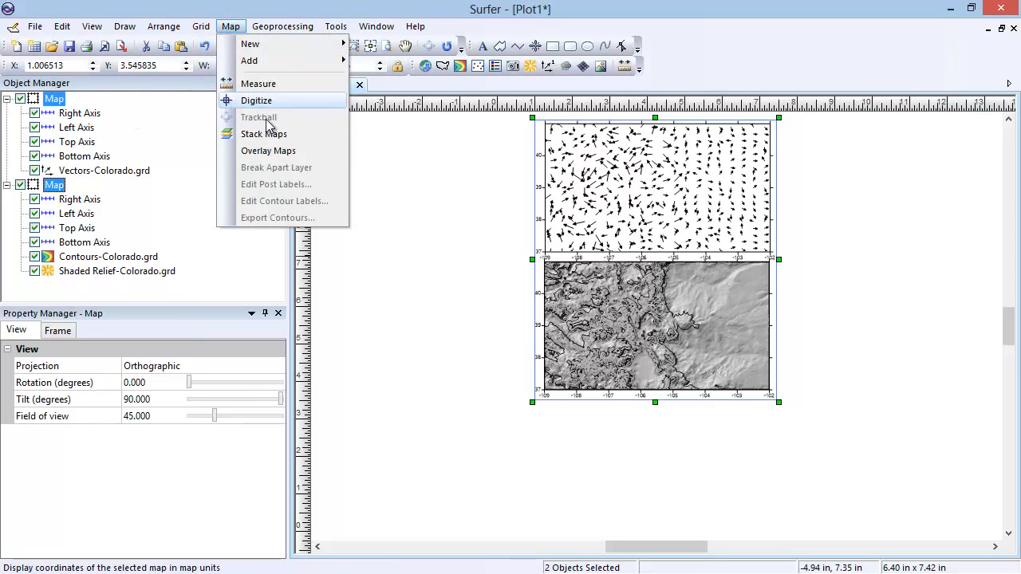
{"action": "left_click", "coordinate": [297, 153]}
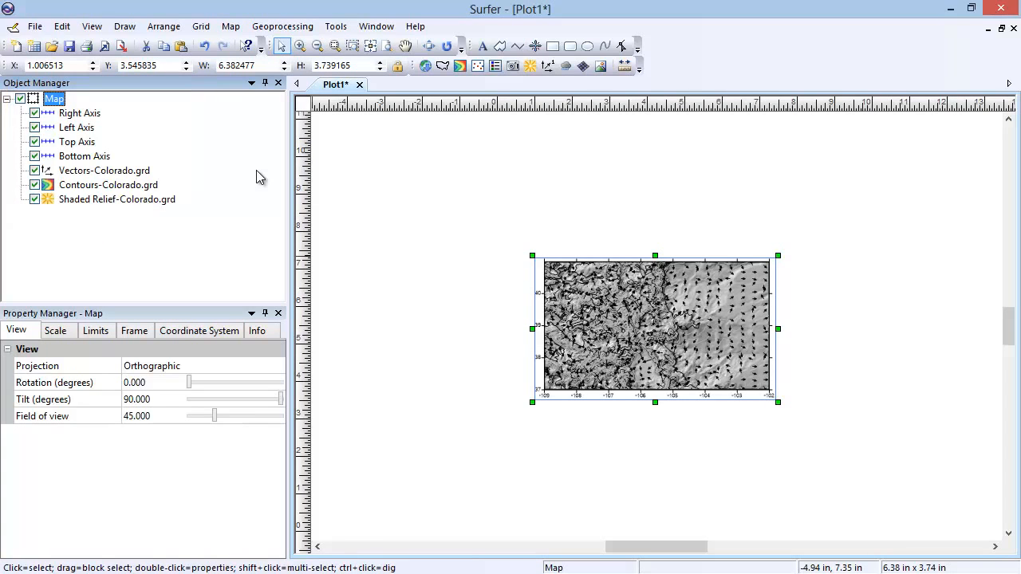
Delete the Vectors-Colorado.grd layer from the combined map, and undo the deletion
{"action": "left_click", "coordinate": [121, 170]}
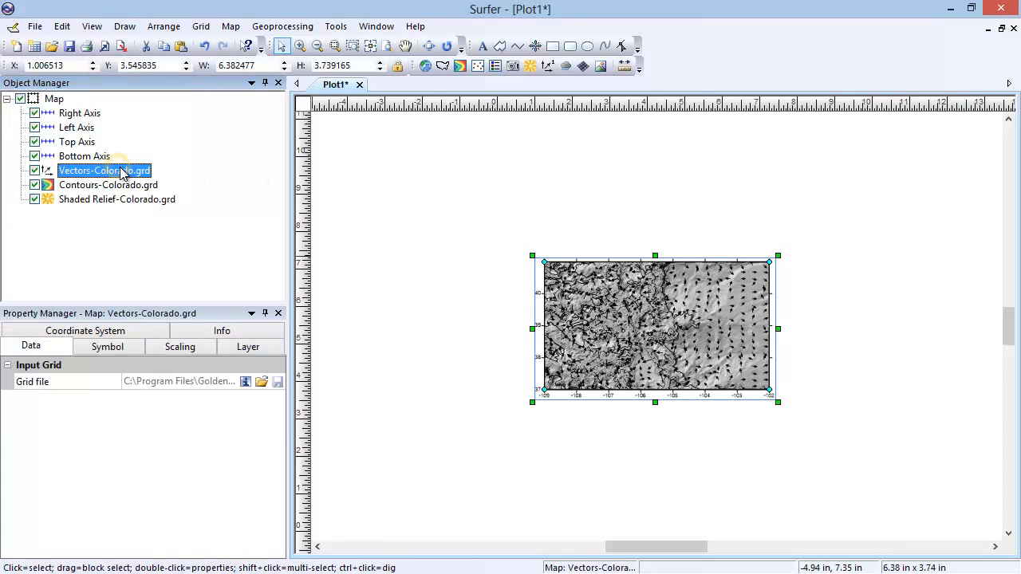
{"action": "left_click", "coordinate": [63, 26]}
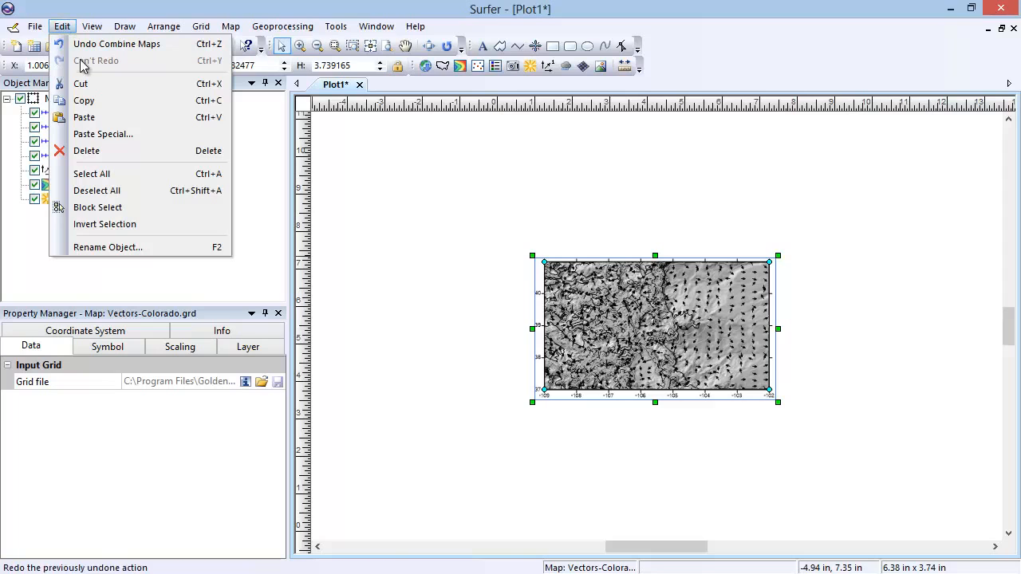
{"action": "left_click", "coordinate": [156, 155]}
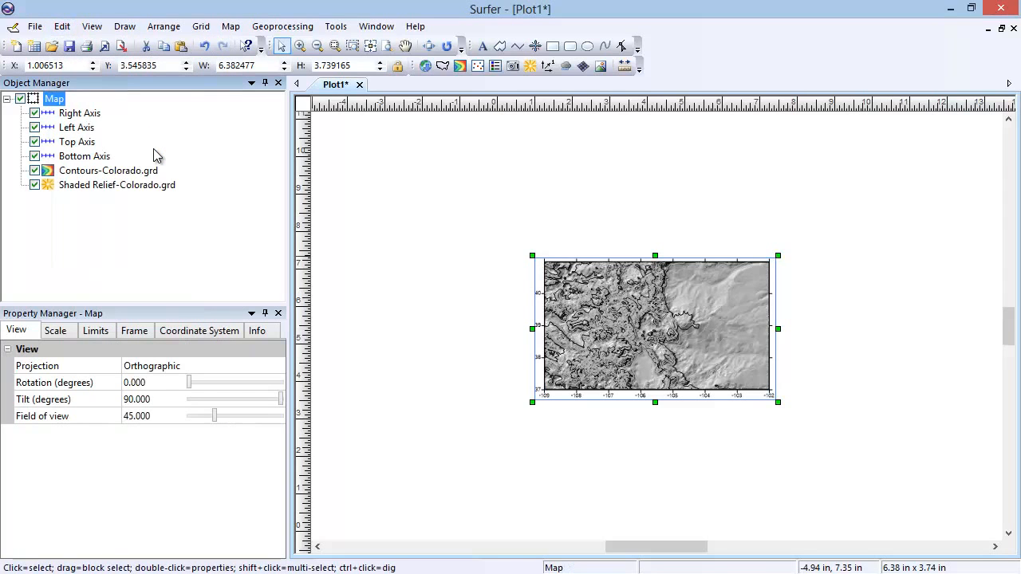
{"action": "left_click", "coordinate": [64, 26]}
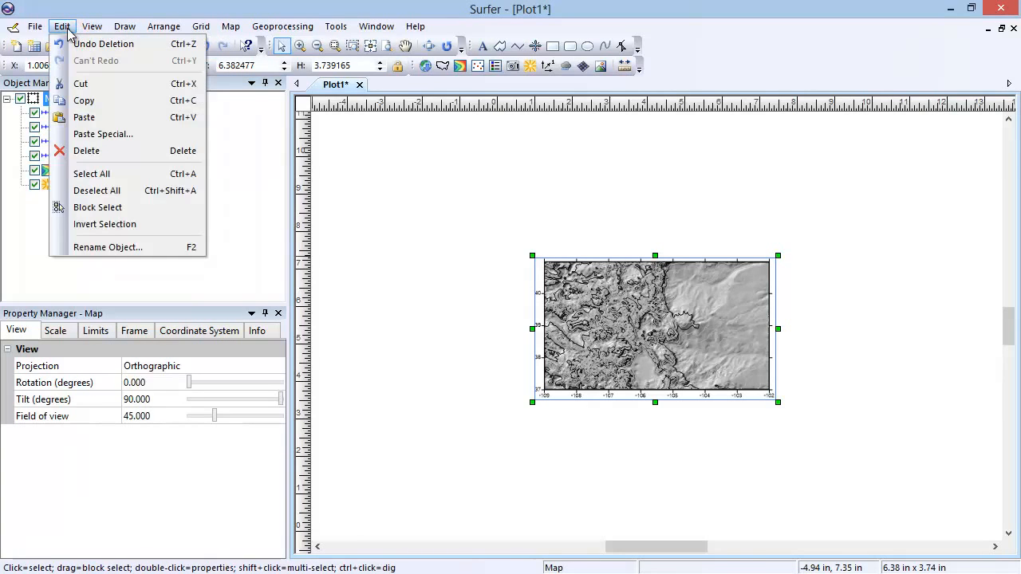
{"action": "left_click", "coordinate": [80, 44]}
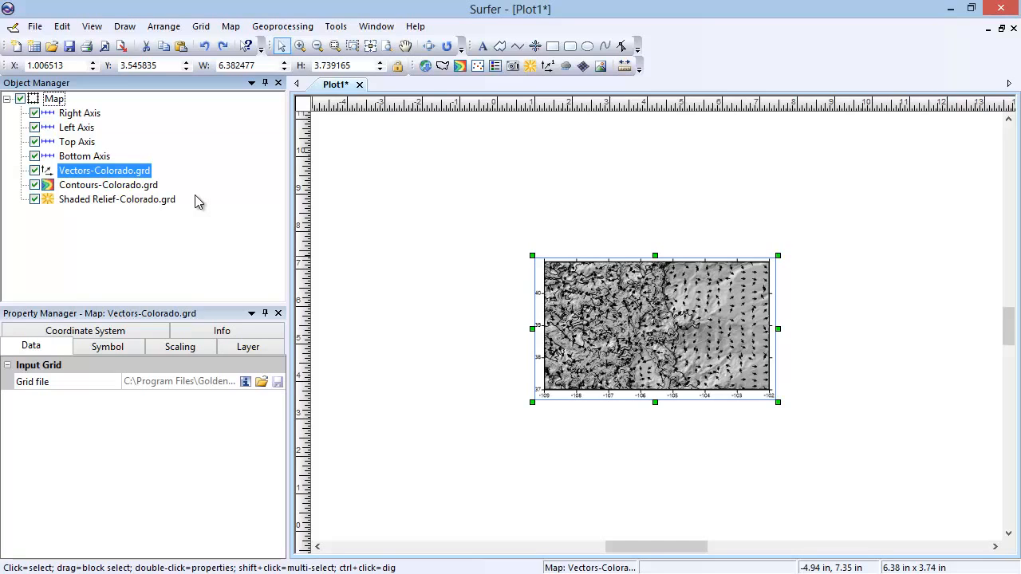
Break apart the Vectors-Colorado.grd layer from the combined map into its own map
{"action": "left_click", "coordinate": [136, 173]}
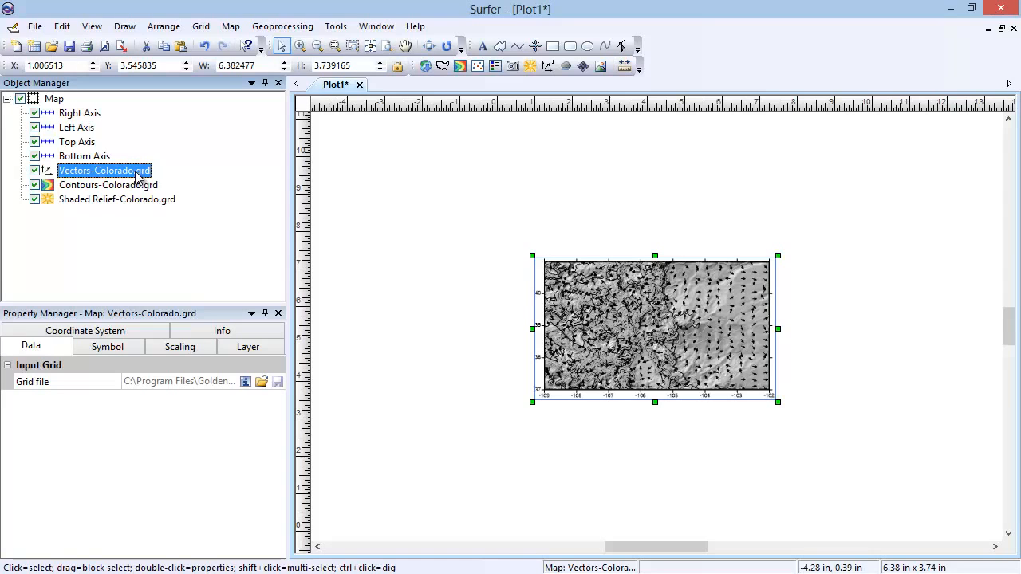
{"action": "left_click", "coordinate": [227, 26]}
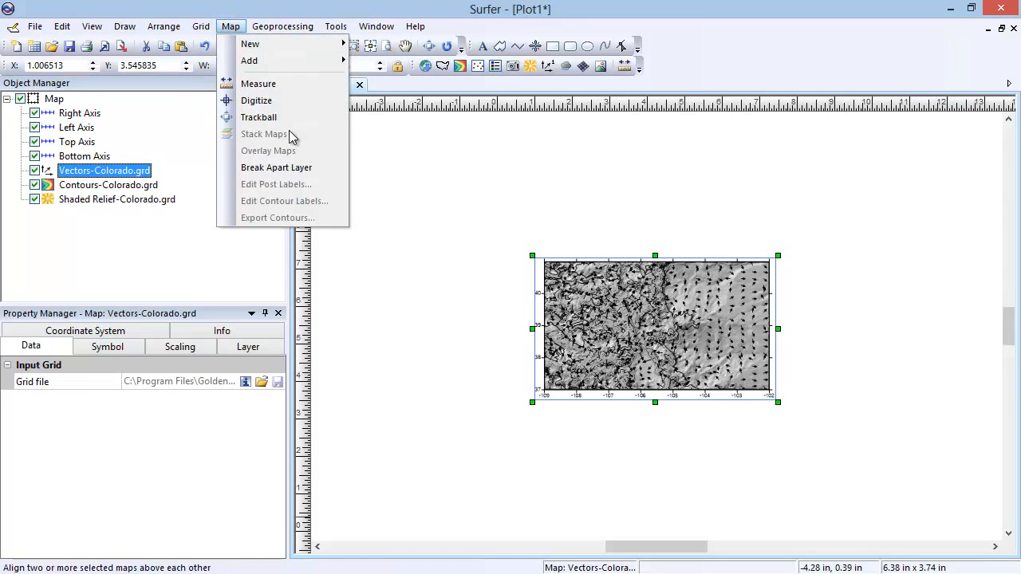
{"action": "left_click", "coordinate": [318, 171]}
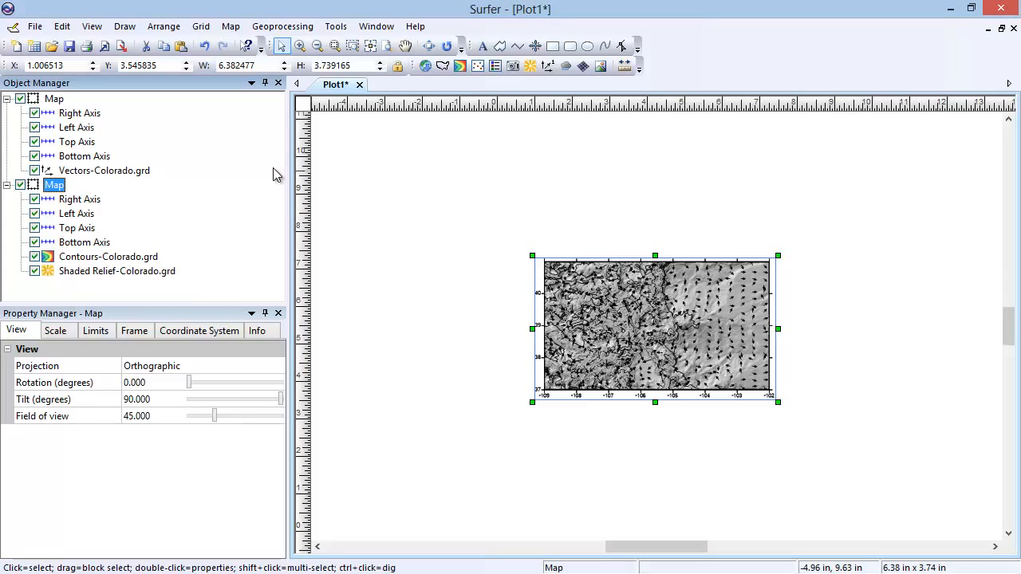
Delete the separate map that holds the Vectors-Colorado.grd layer
{"action": "left_click", "coordinate": [56, 100]}
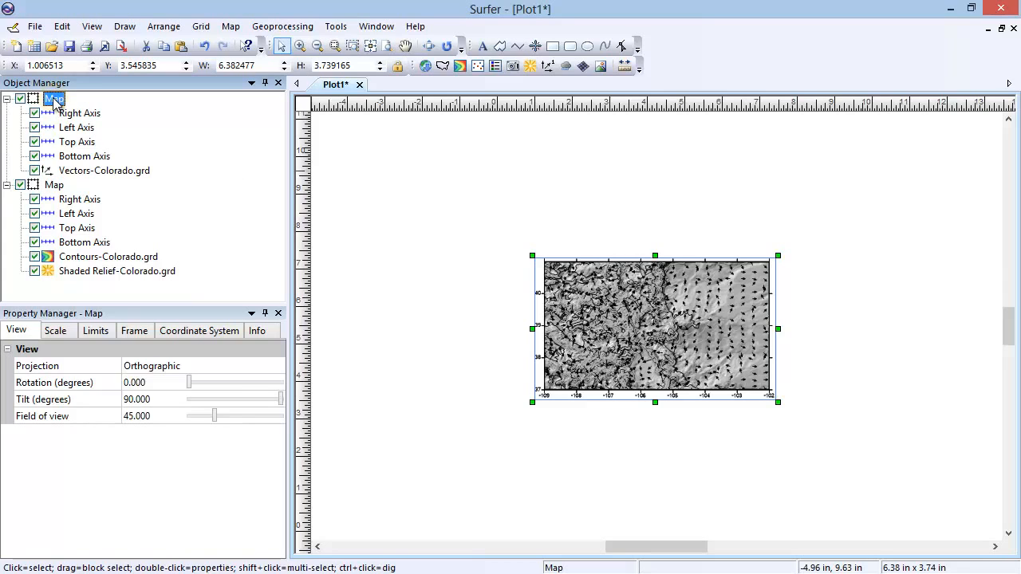
{"action": "left_click", "coordinate": [61, 26]}
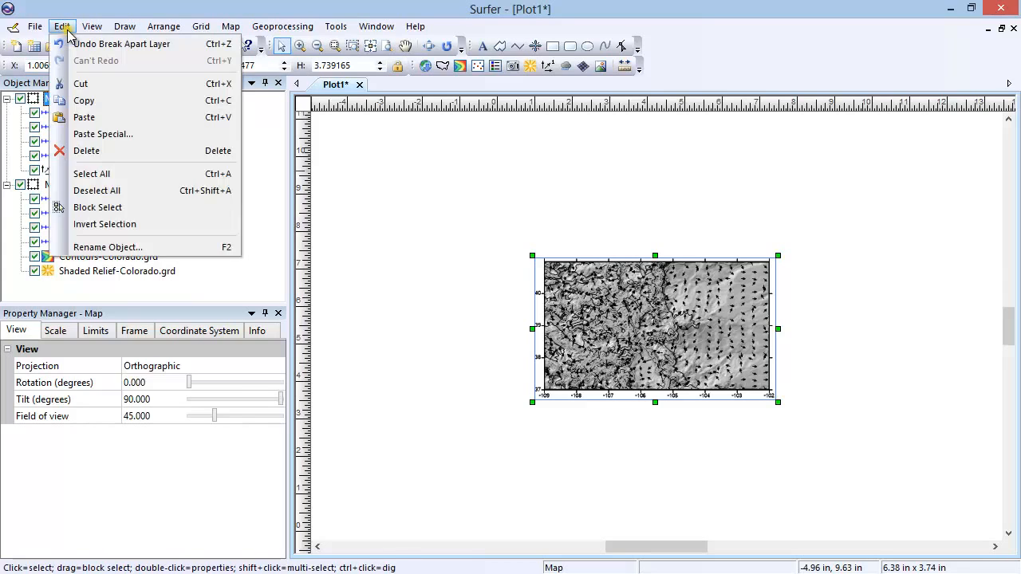
{"action": "left_click", "coordinate": [142, 151]}
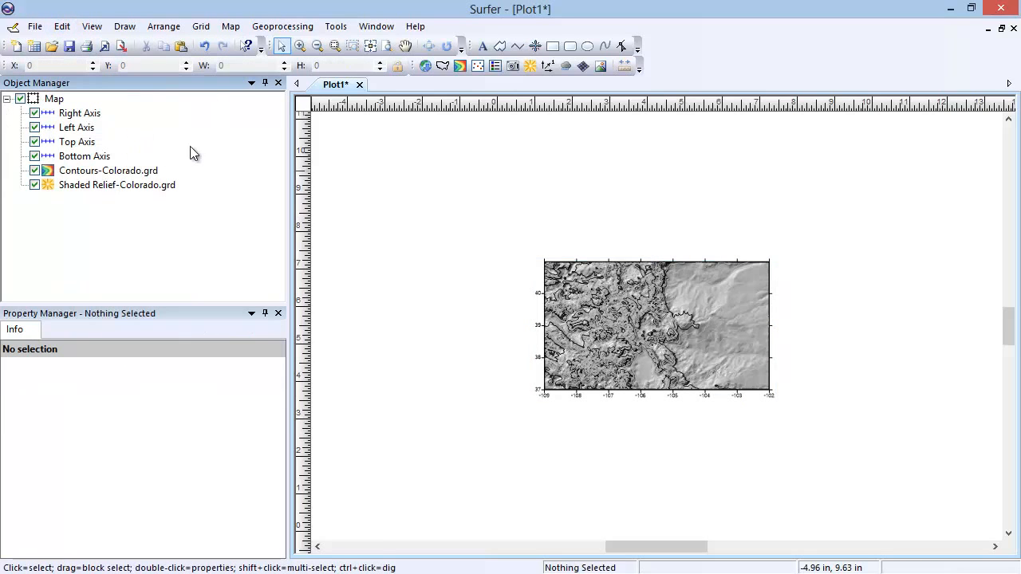
Set the rotation of the whole contour and shaded relief map to 90 degrees, and return it to 0 degrees
{"action": "left_click", "coordinate": [135, 173]}
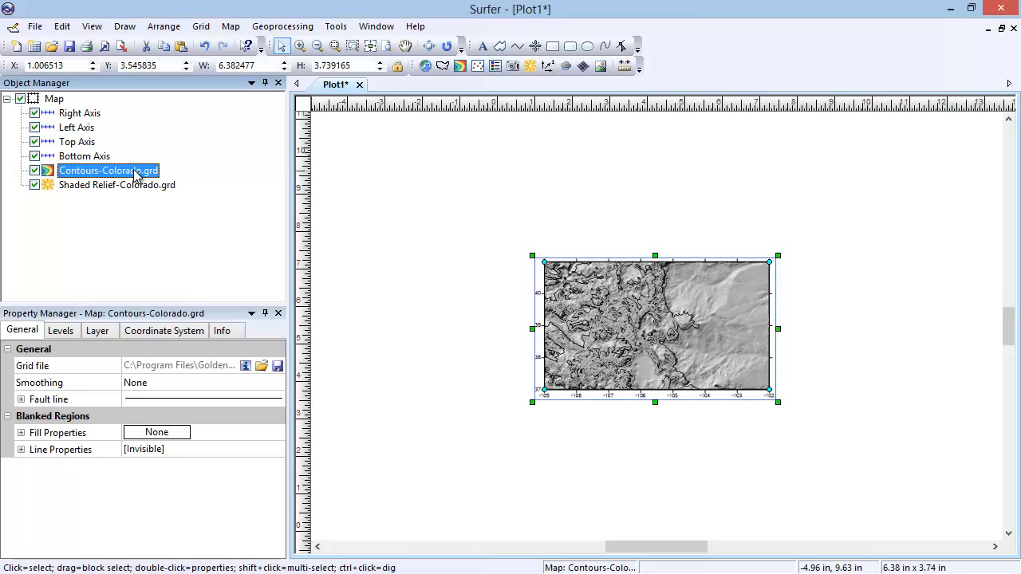
{"action": "left_click", "coordinate": [56, 100]}
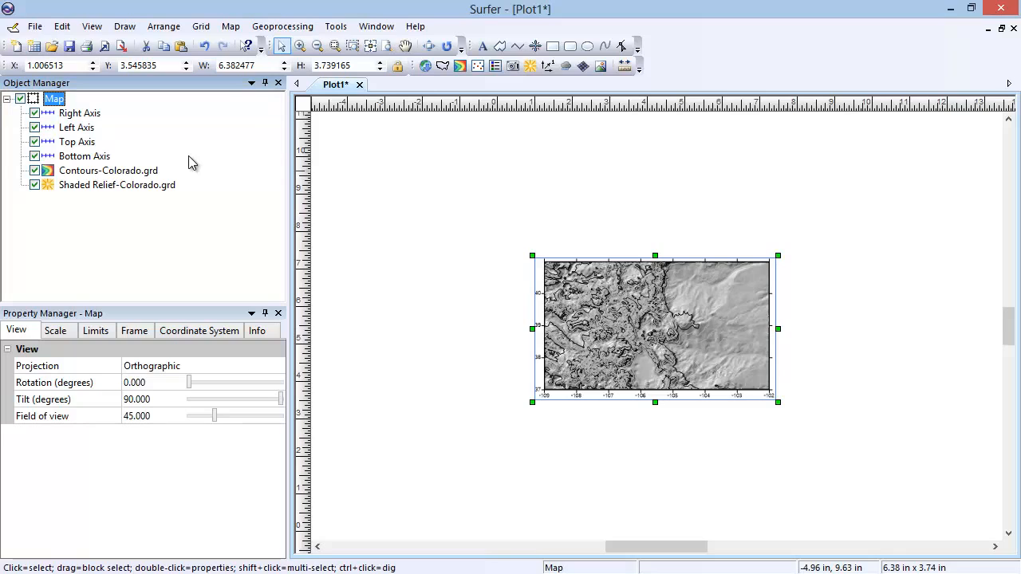
{"action": "left_click", "coordinate": [30, 334]}
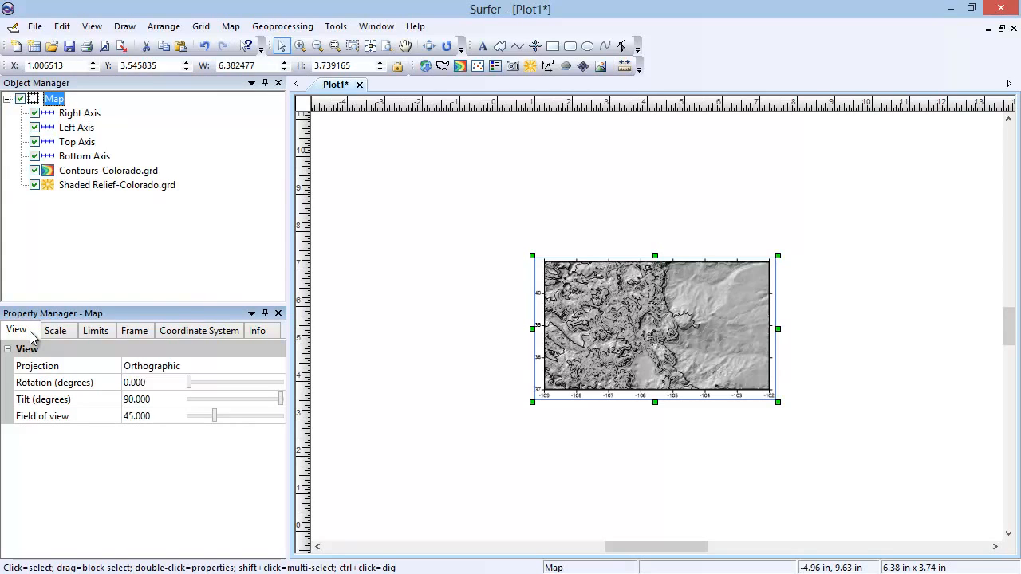
{"action": "left_click", "coordinate": [130, 383]}
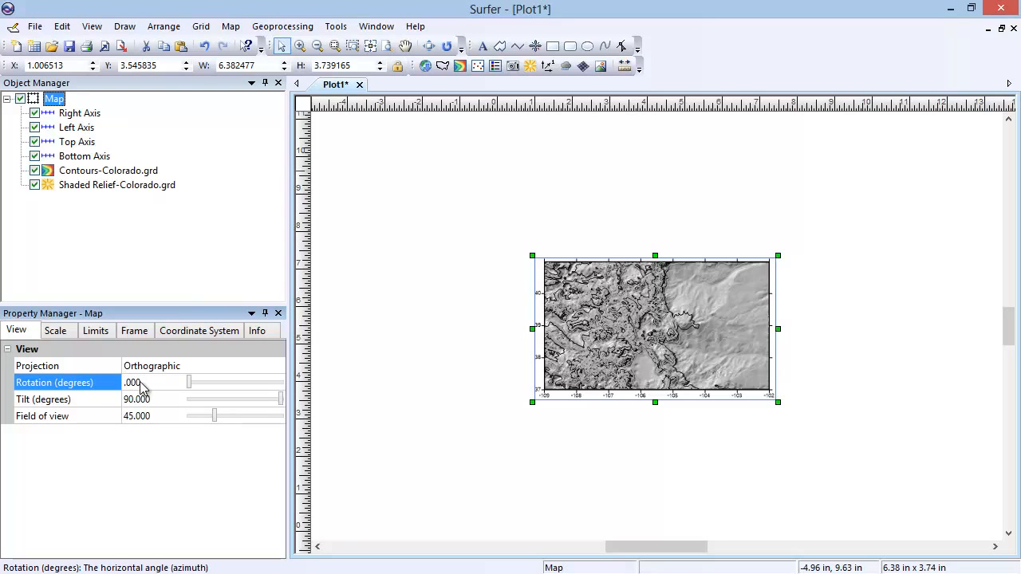
{"action": "type", "text": "90"}
{"action": "key", "text": "Return"}
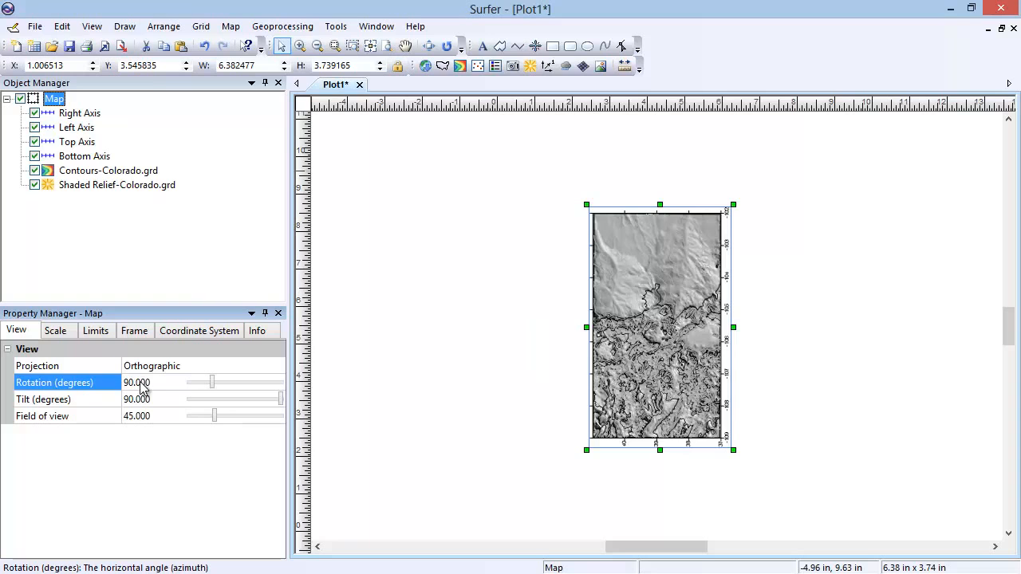
{"action": "left_click_drag", "start_coordinate": [212, 384], "coordinate": [184, 386]}
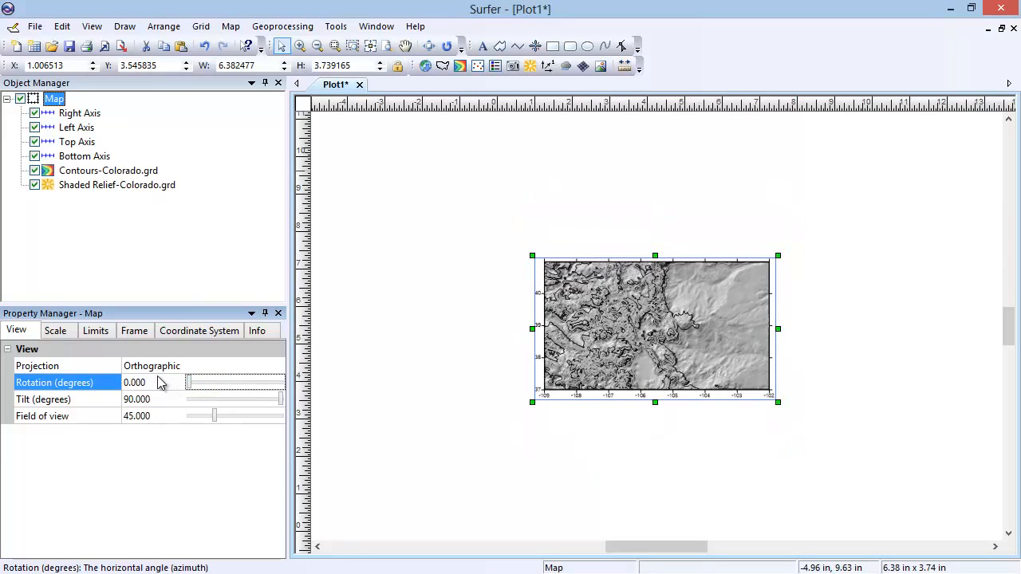
Set the map's X scale length to 8 in with proportional XY scaling kept on
{"action": "left_click", "coordinate": [73, 330]}
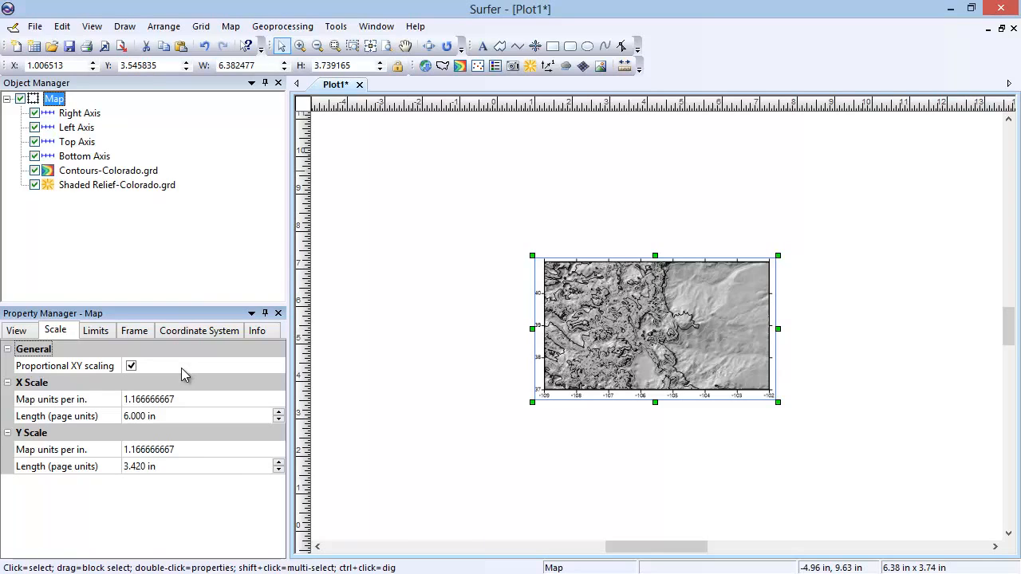
{"action": "left_click", "coordinate": [133, 416]}
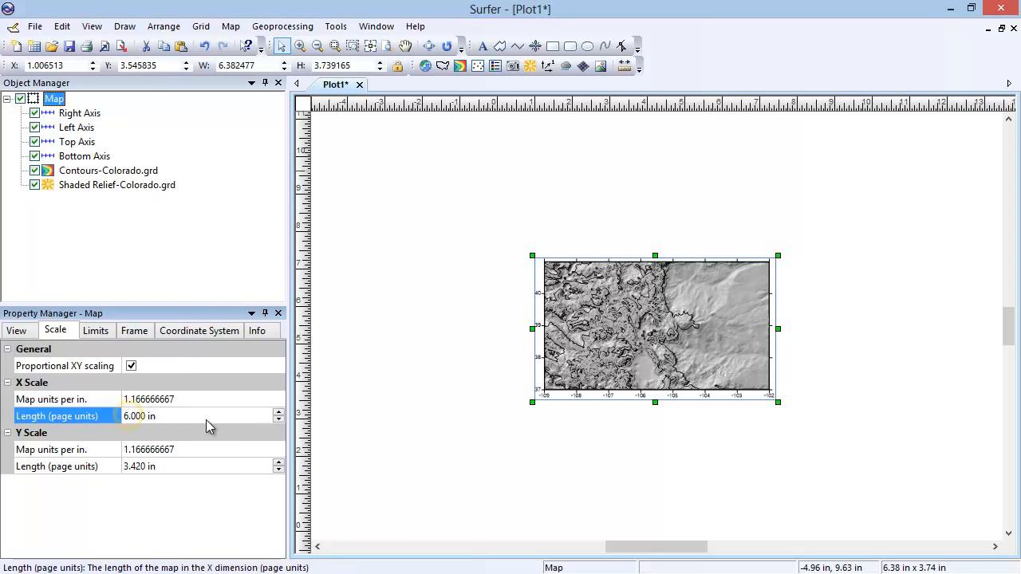
{"action": "type", "text": "8"}
{"action": "key", "text": "Return"}
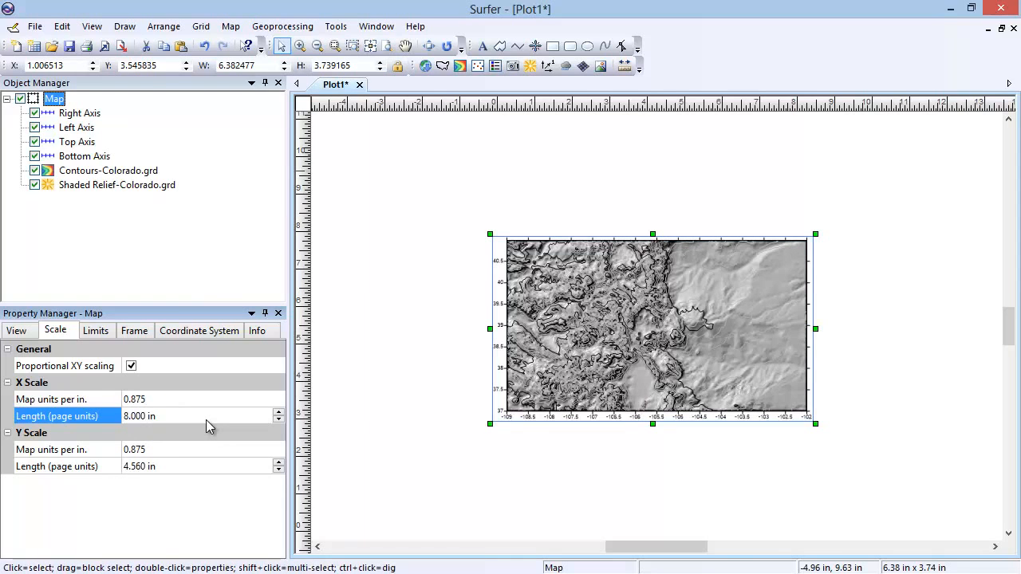
Limit the map's extents to an xMax of -105 and a yMax of 39, and restore the data limits
{"action": "left_click", "coordinate": [102, 333]}
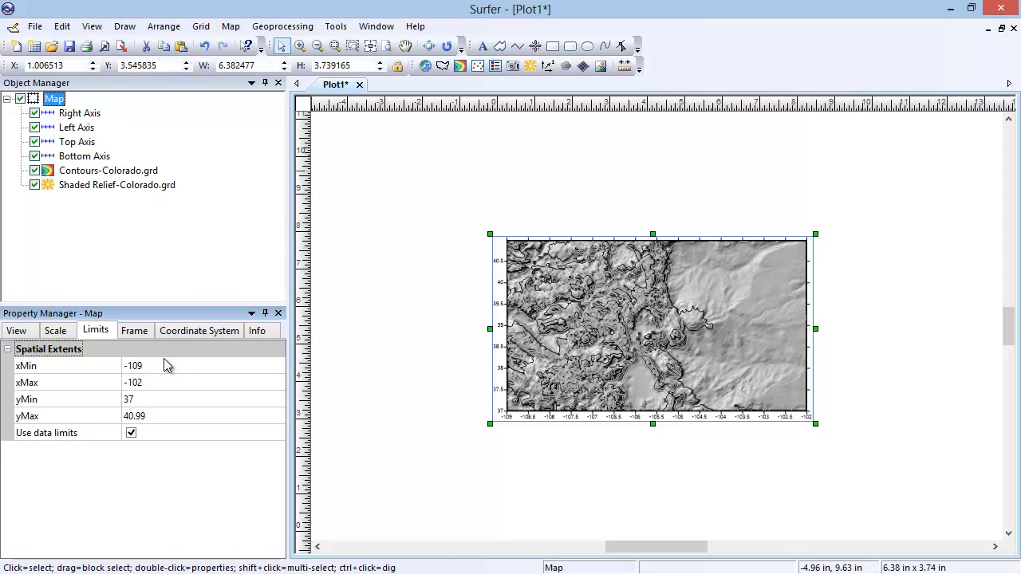
{"action": "left_click", "coordinate": [166, 384]}
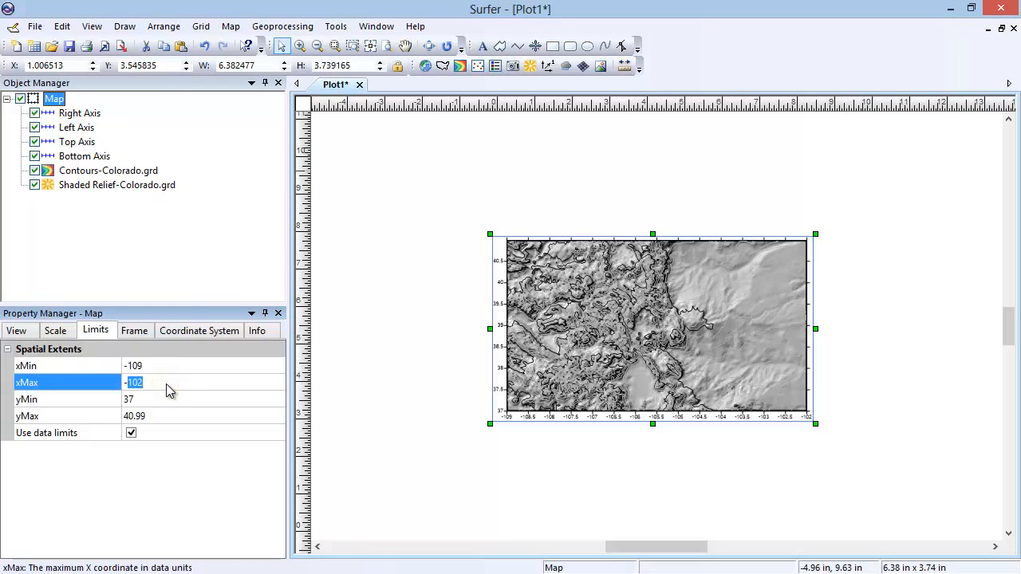
{"action": "type", "text": "-105"}
{"action": "key", "text": "Return"}
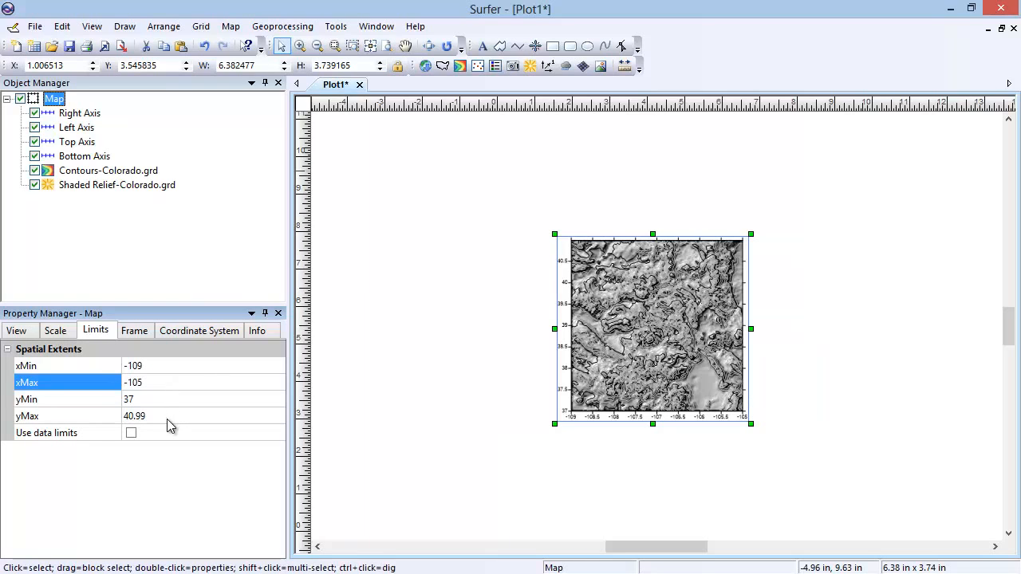
{"action": "left_click", "coordinate": [166, 420]}
{"action": "key", "text": "BackSpace"}
{"action": "key", "text": "BackSpace"}
{"action": "key", "text": "BackSpace"}
{"action": "key", "text": "BackSpace"}
{"action": "key", "text": "BackSpace"}
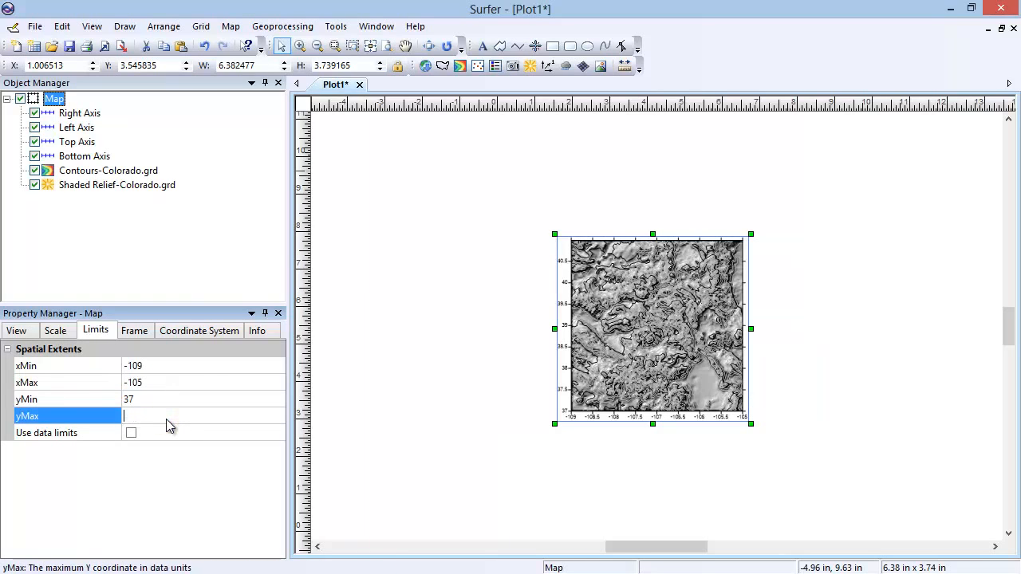
{"action": "type", "text": "39"}
{"action": "key", "text": "Return"}
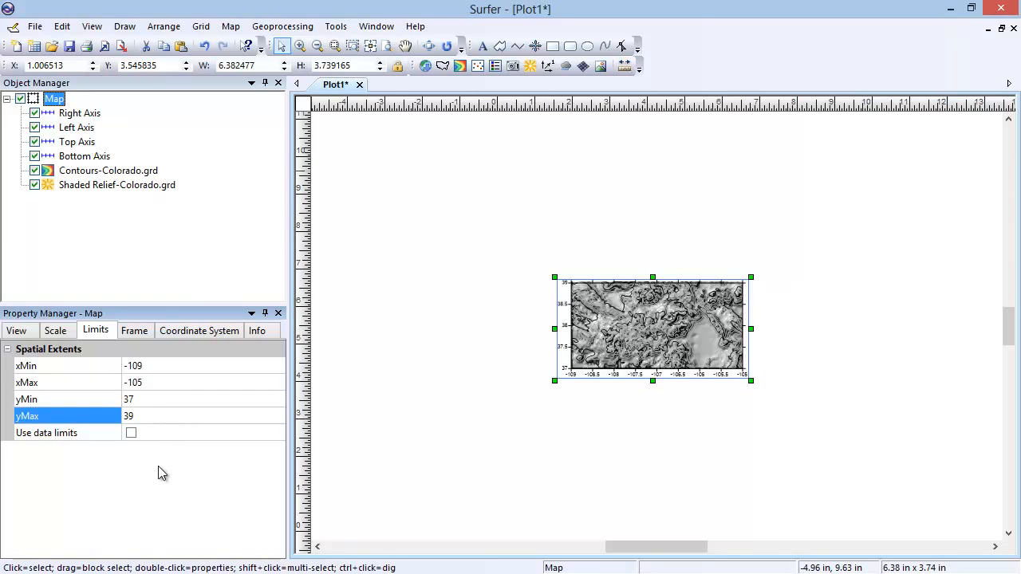
{"action": "left_click", "coordinate": [131, 432]}
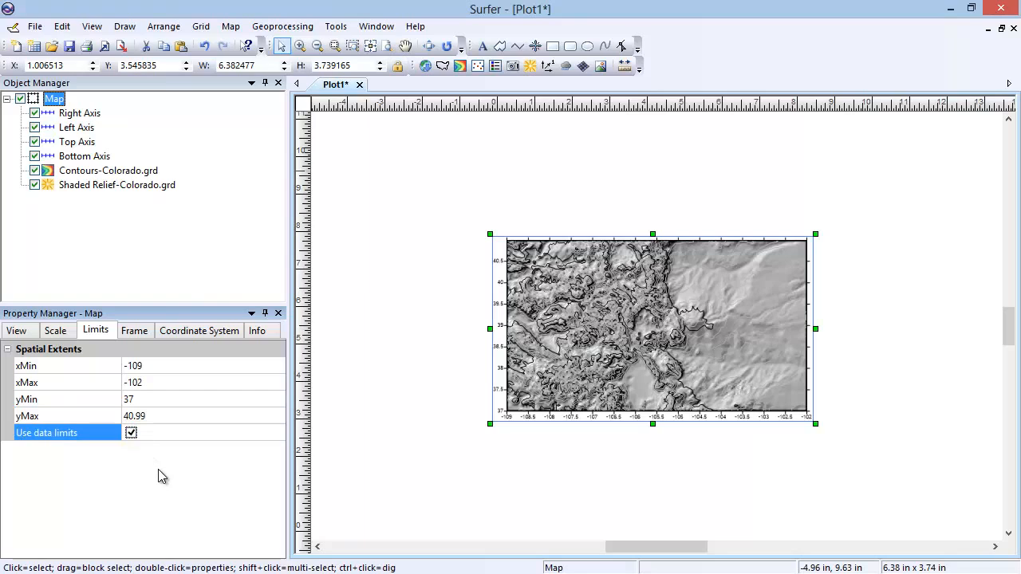
Give the map frame a solid blue line with a width of 0.100 in
{"action": "left_click", "coordinate": [137, 331]}
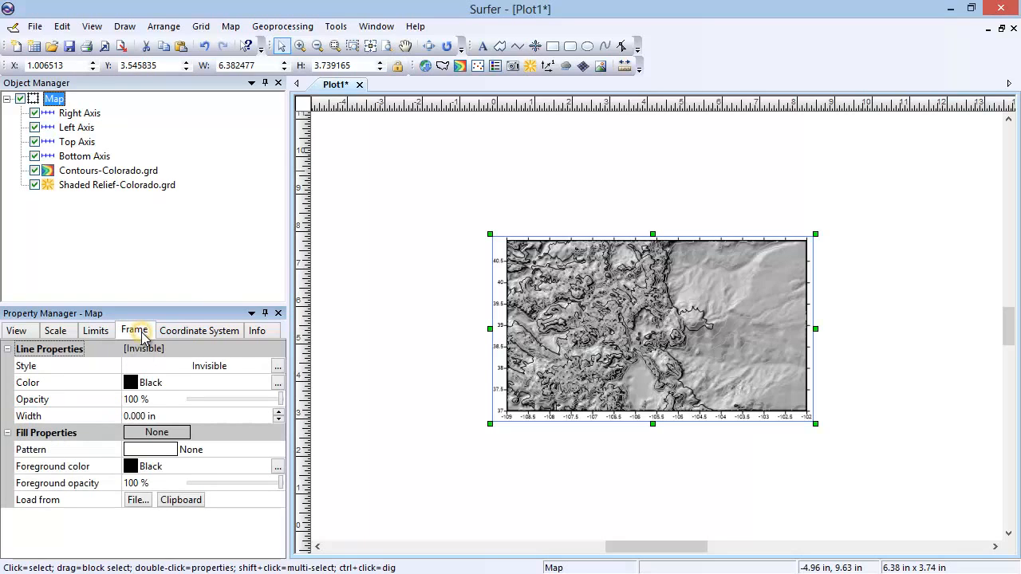
{"action": "left_click", "coordinate": [221, 374]}
{"action": "left_click", "coordinate": [212, 415]}
{"action": "left_click", "coordinate": [211, 383]}
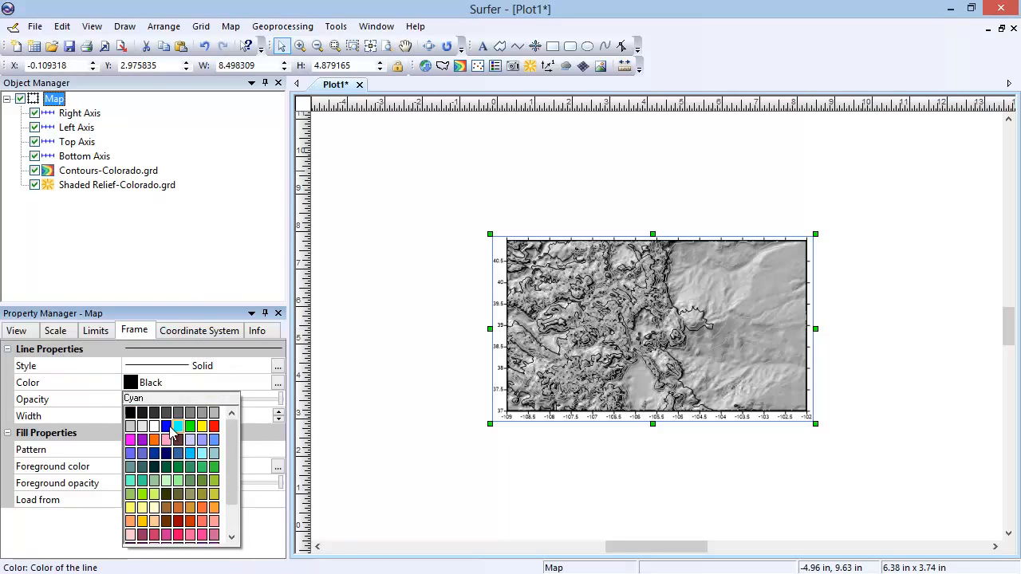
{"action": "left_click", "coordinate": [166, 426]}
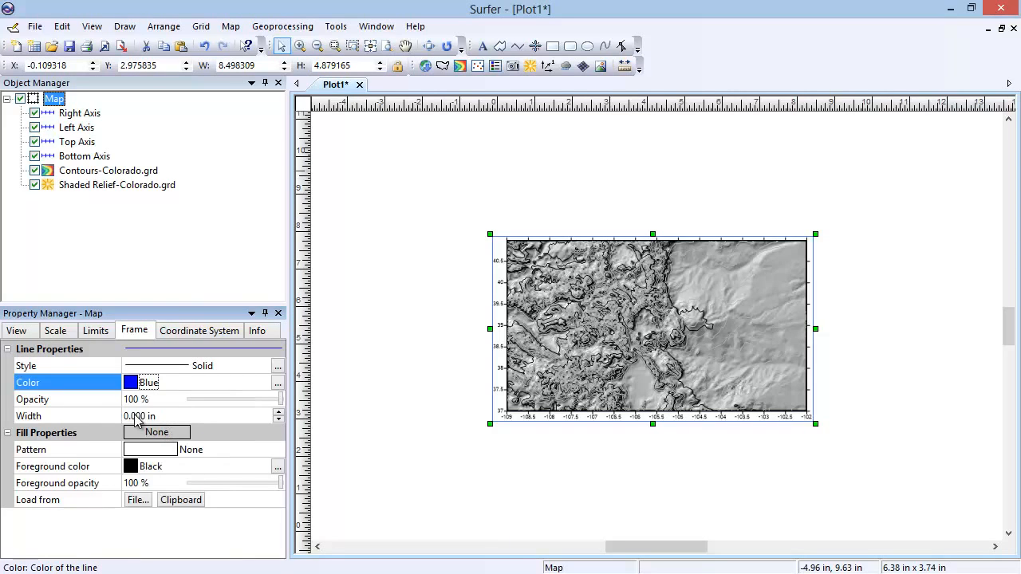
{"action": "left_click", "coordinate": [135, 415]}
{"action": "key", "text": "BackSpace"}
{"action": "type", "text": "1"}
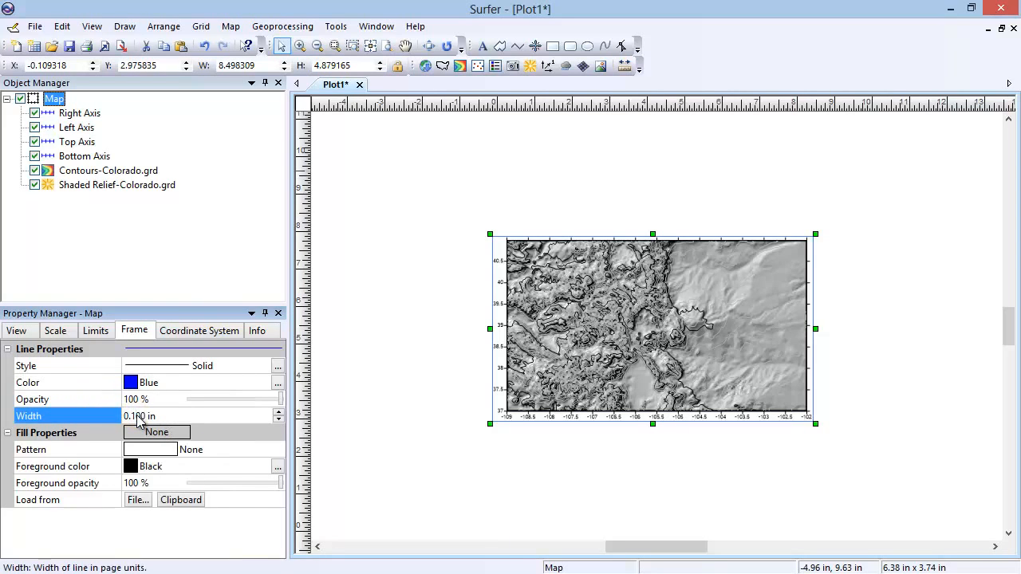
{"action": "key", "text": "Return"}
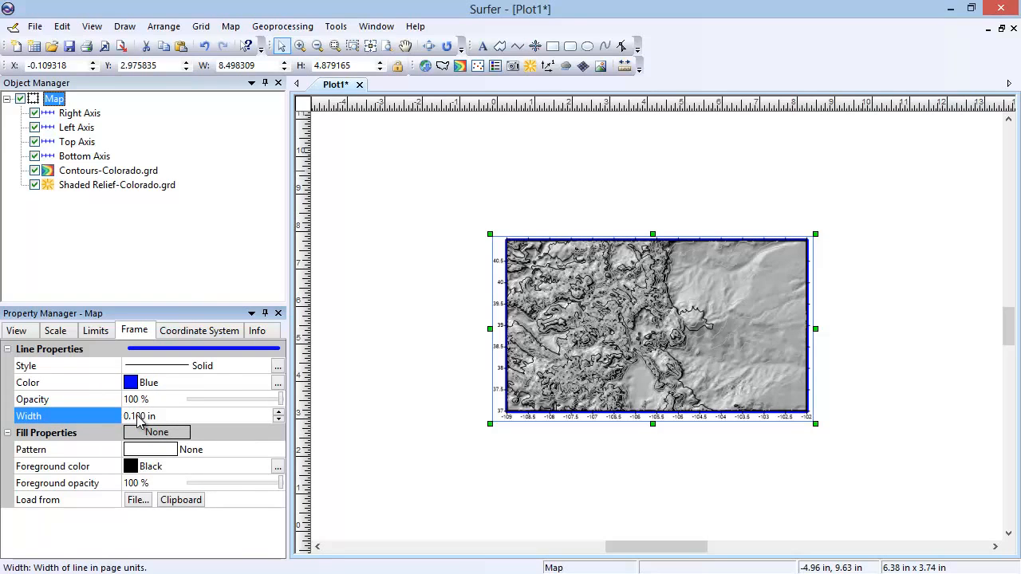
Fill the map frame background with a Crosshatch pattern in red foreground, and hide the Shaded Relief-Colorado.grd layer
{"action": "left_click", "coordinate": [199, 450]}
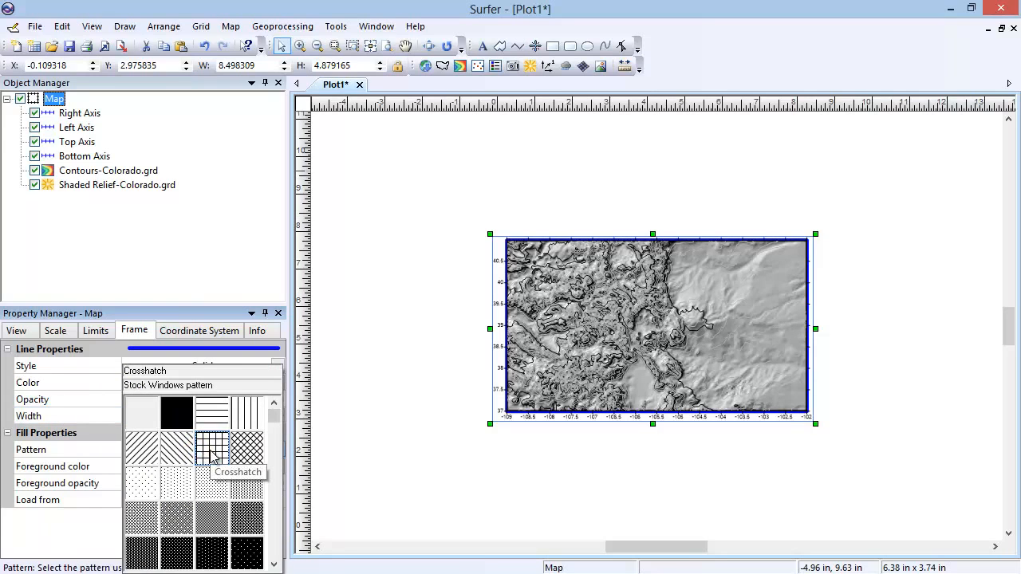
{"action": "left_click", "coordinate": [212, 451]}
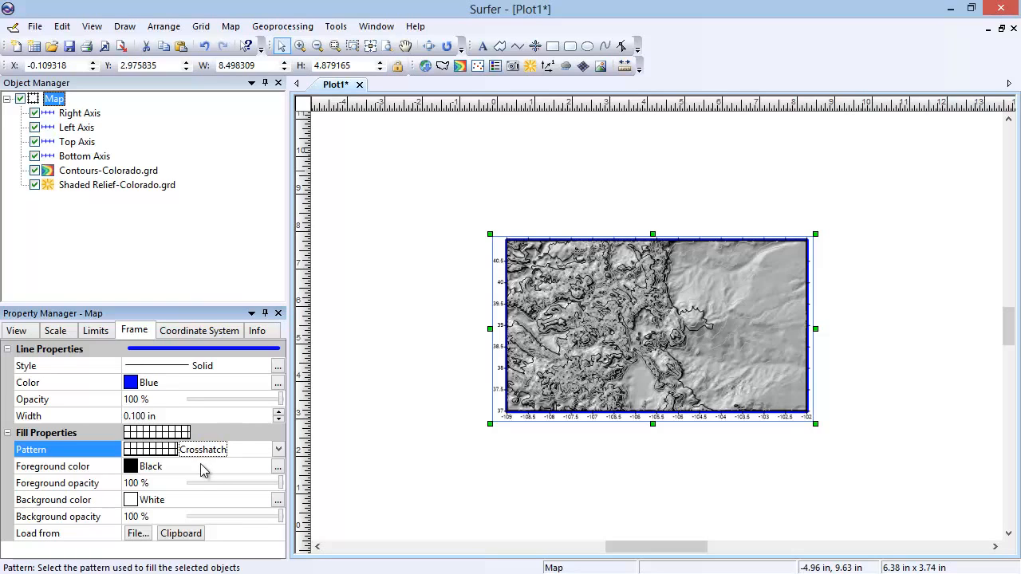
{"action": "left_click", "coordinate": [200, 464]}
{"action": "left_click", "coordinate": [213, 459]}
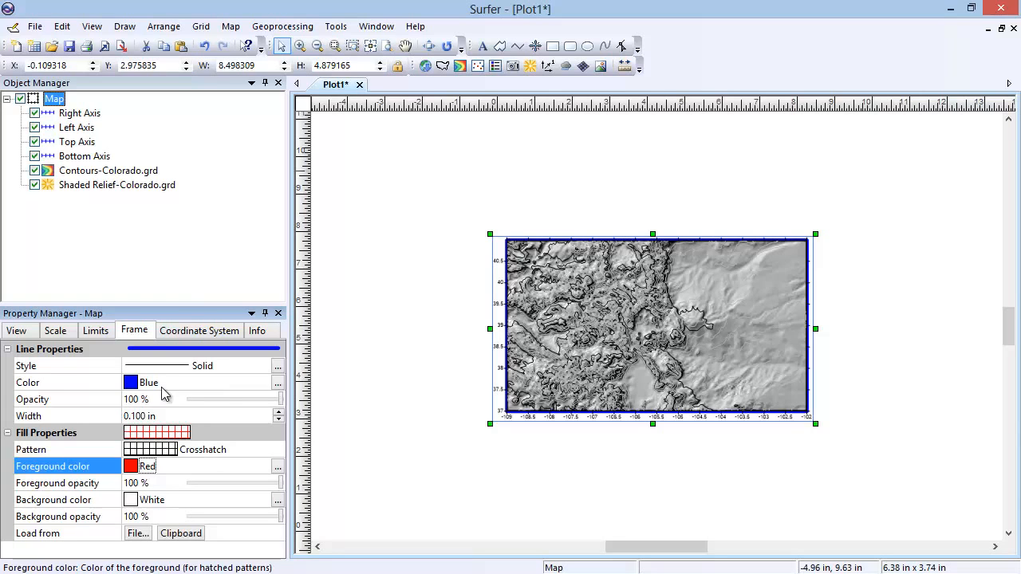
{"action": "left_click", "coordinate": [34, 185]}
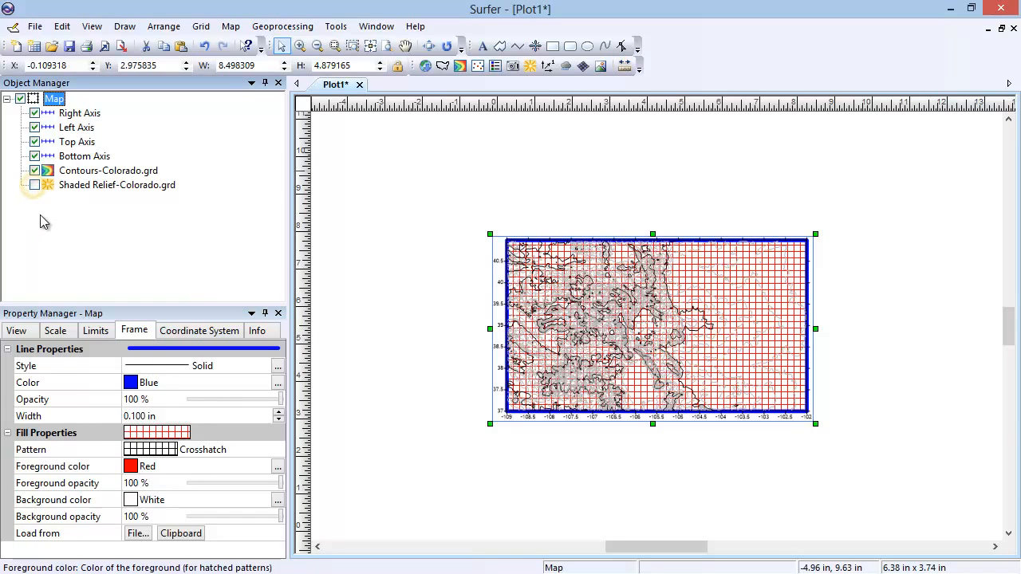
Review the map's target coordinate system and its attribute information
{"action": "left_click", "coordinate": [205, 332]}
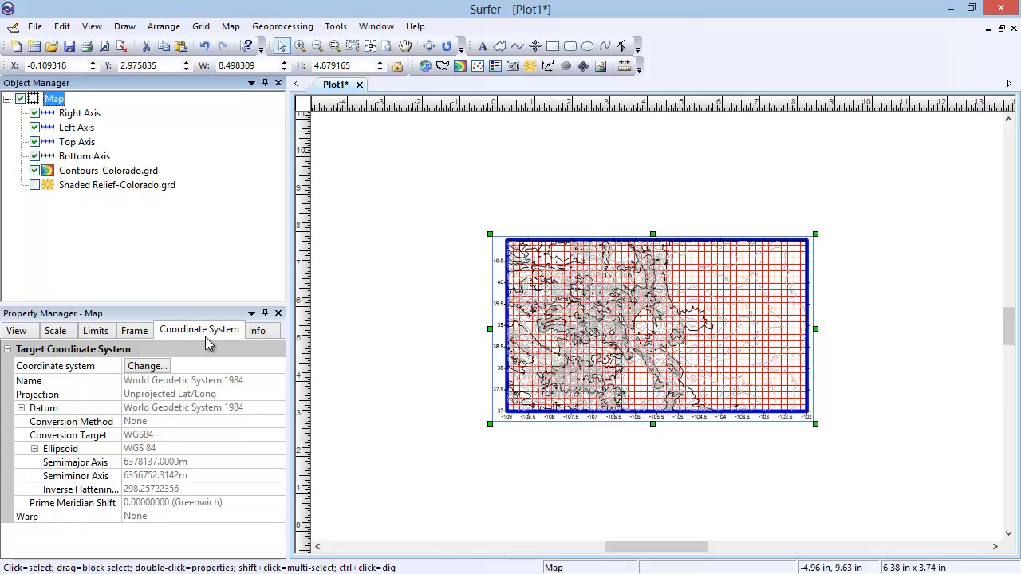
{"action": "left_click", "coordinate": [265, 333]}
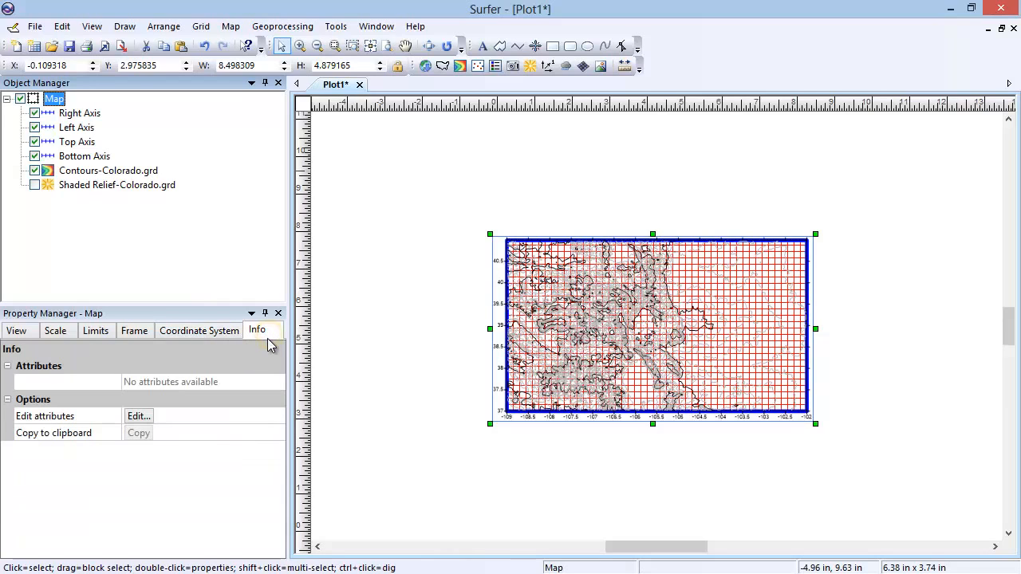